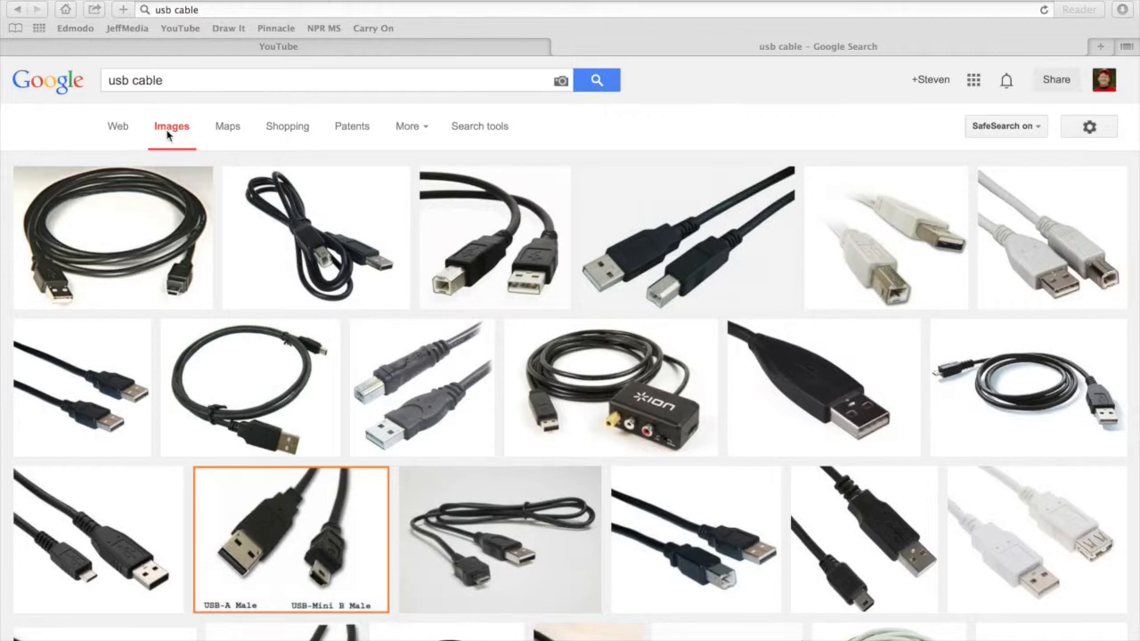
- Filter the usb cable image results to show only large images
{"action": "left_click", "coordinate": [484, 128]}
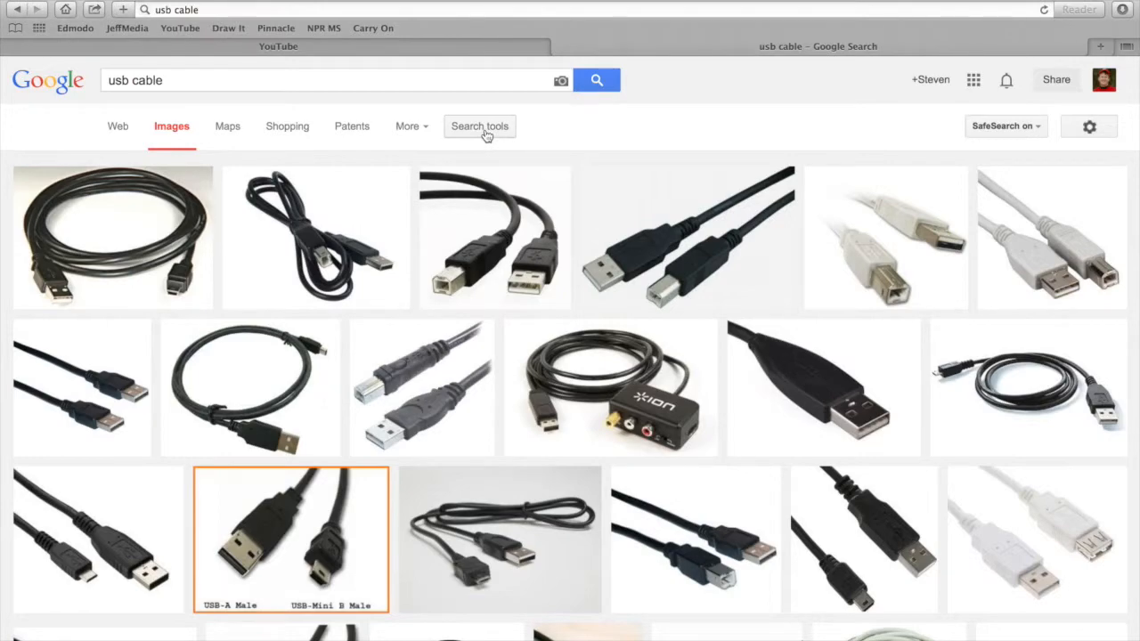
{"action": "left_click", "coordinate": [423, 127]}
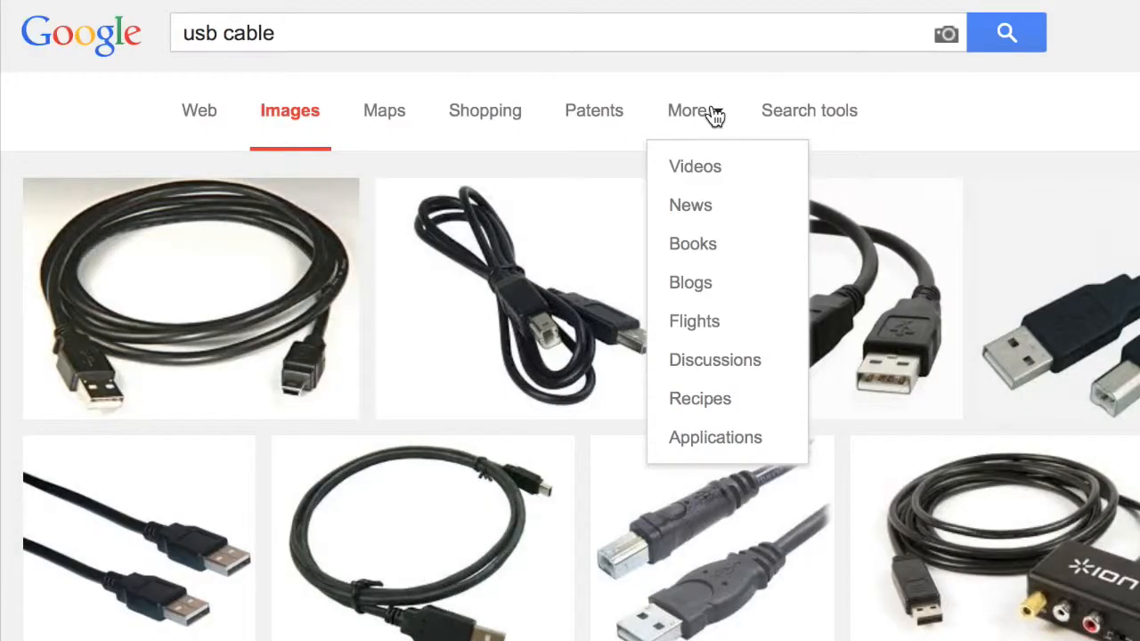
{"action": "left_click", "coordinate": [809, 121]}
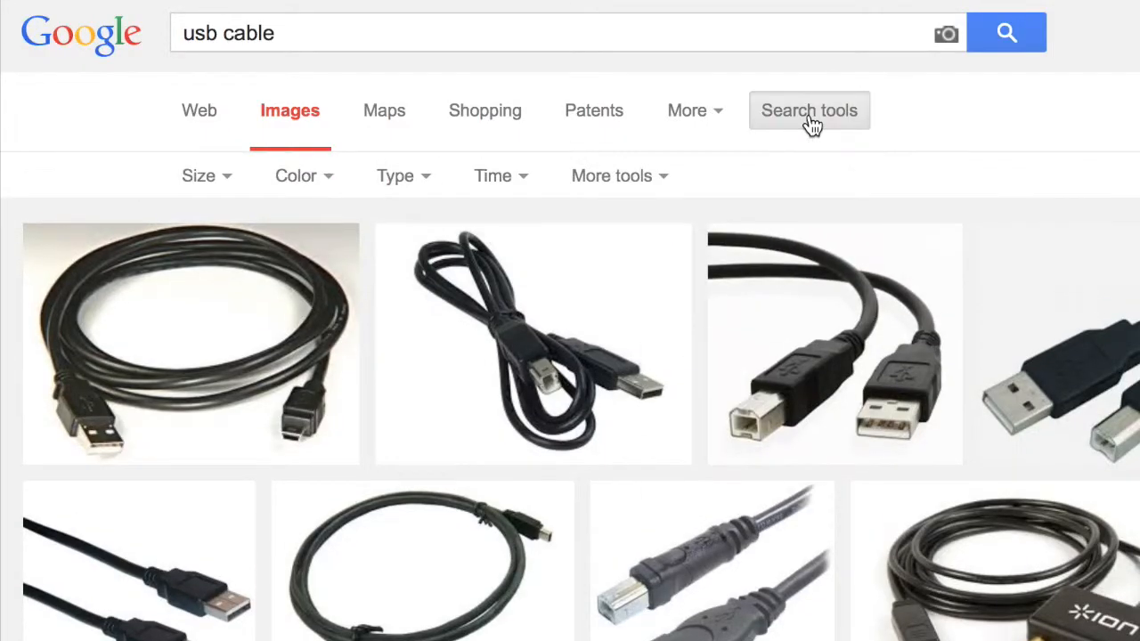
{"action": "left_click", "coordinate": [230, 186]}
{"action": "left_click", "coordinate": [216, 263]}
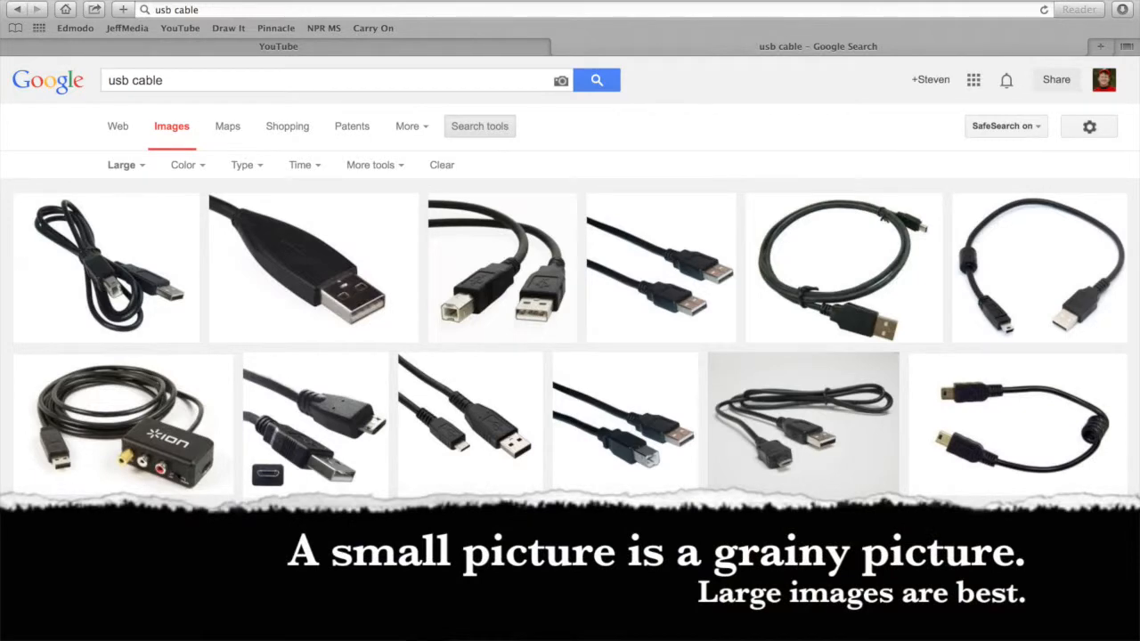
- Find a large image for "mini usb cable" and view the Phidgets Mini-USB cable picture at full size
{"action": "scroll", "coordinate": [570, 280], "scroll_direction": "down", "scroll_amount": 10}
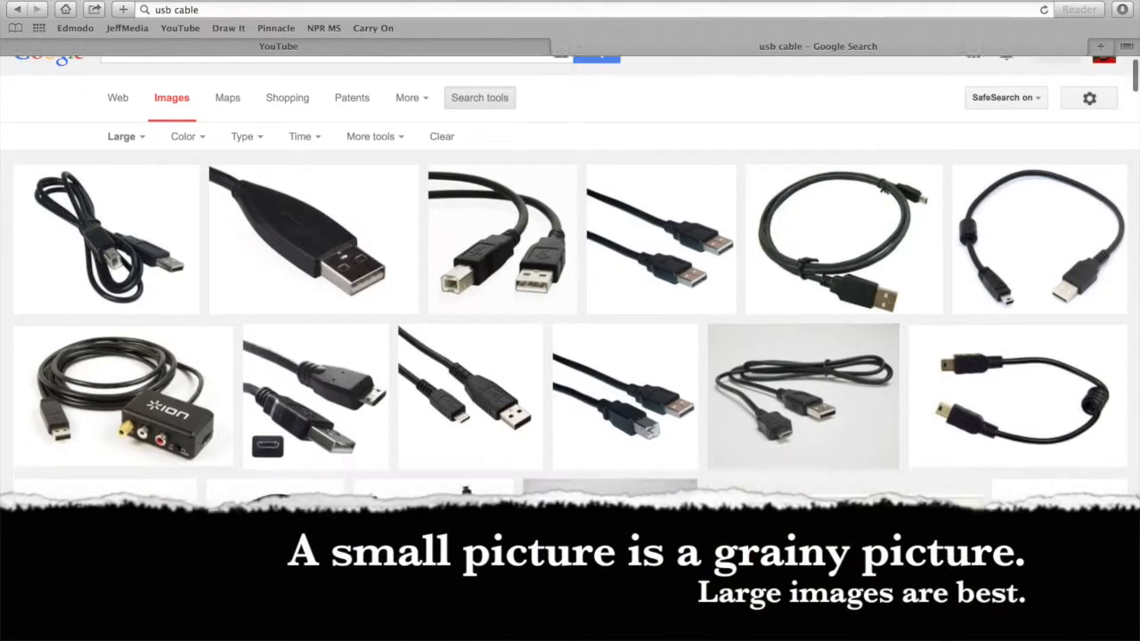
{"action": "scroll", "coordinate": [570, 280], "scroll_direction": "down", "scroll_amount": 5}
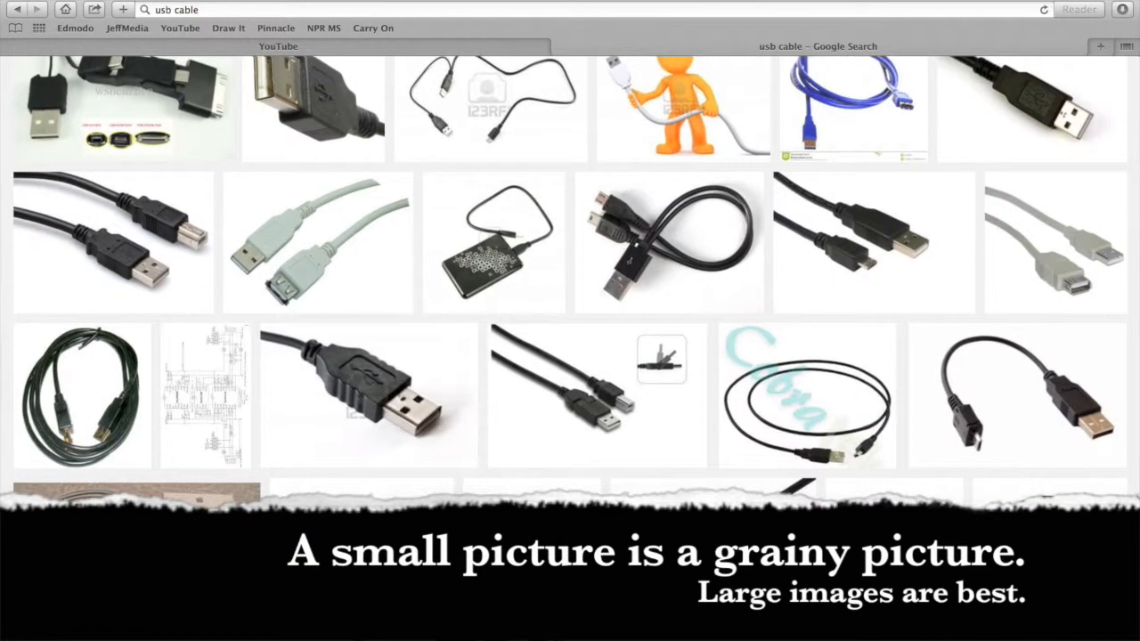
{"action": "scroll", "coordinate": [570, 279], "scroll_direction": "down", "scroll_amount": 4}
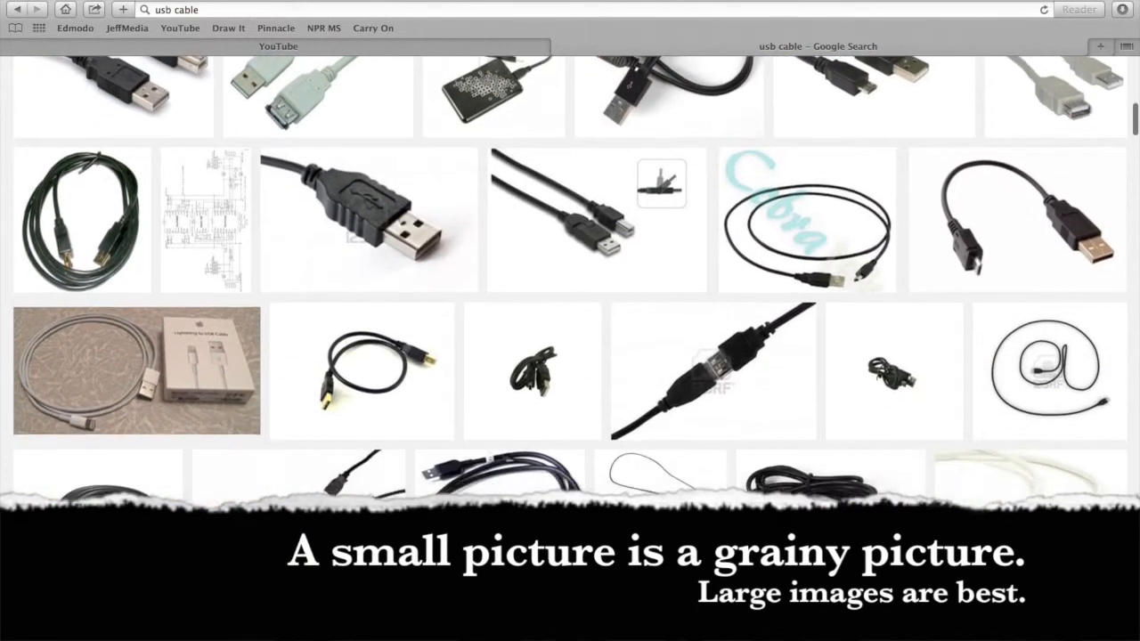
{"action": "scroll", "coordinate": [842, 604], "scroll_direction": "down", "scroll_amount": 3}
{"action": "scroll", "coordinate": [841, 604], "scroll_direction": "down", "scroll_amount": 7}
{"action": "scroll", "coordinate": [842, 604], "scroll_direction": "down", "scroll_amount": 3}
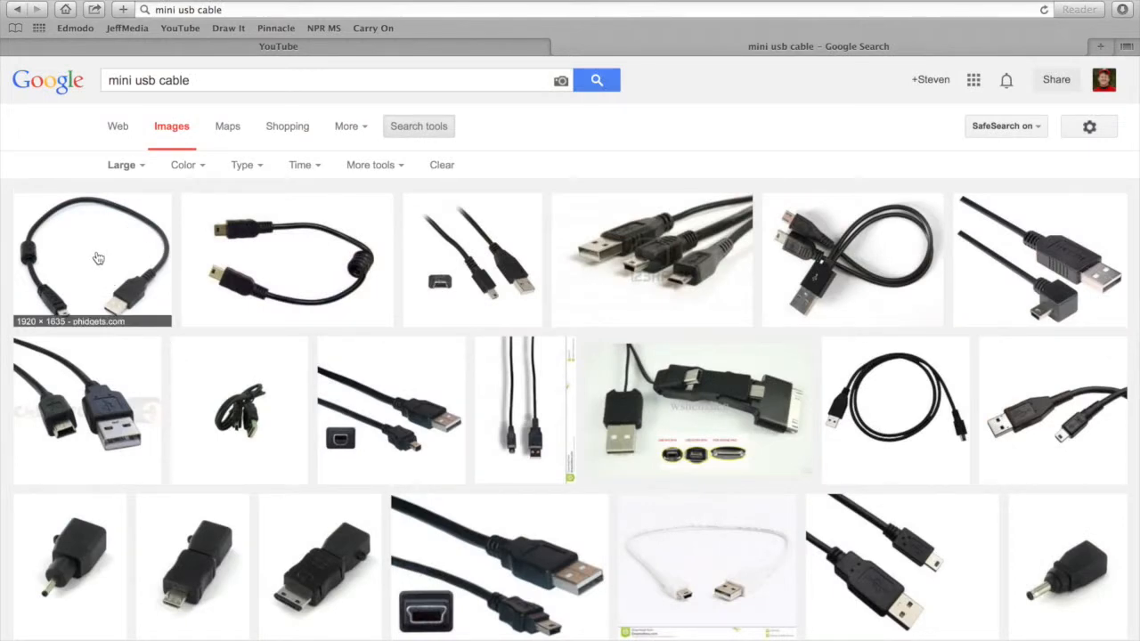
{"action": "left_click", "coordinate": [97, 258]}
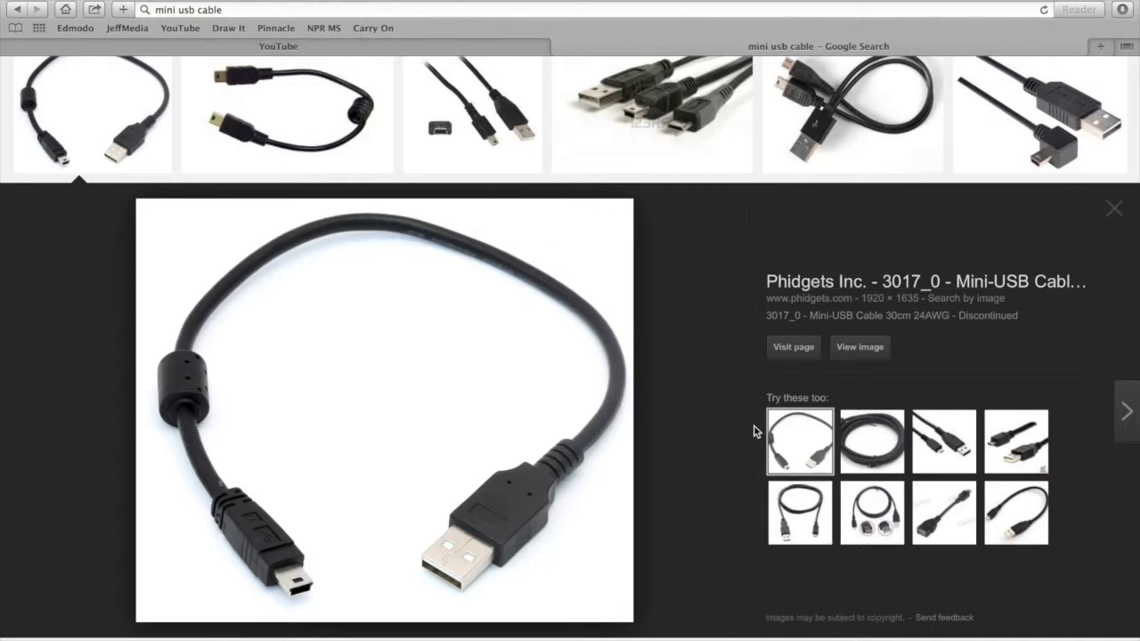
{"action": "left_click", "coordinate": [857, 348]}
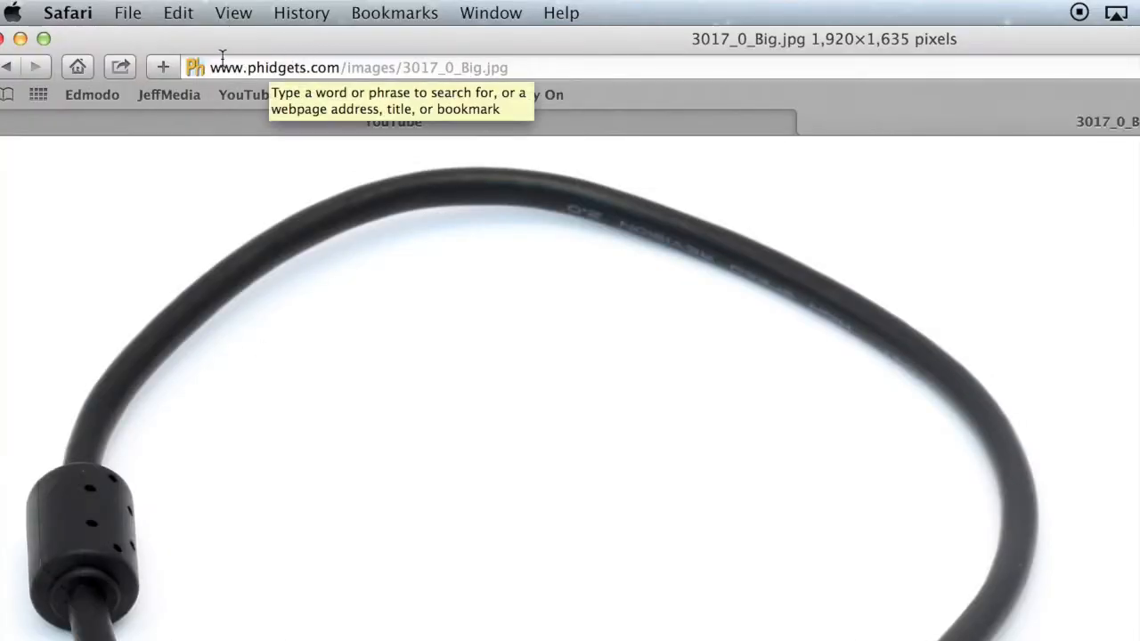
- Copy the full web address of the 3017_0_Big.jpg image
{"action": "left_click_drag", "start_coordinate": [518, 68], "coordinate": [194, 72]}
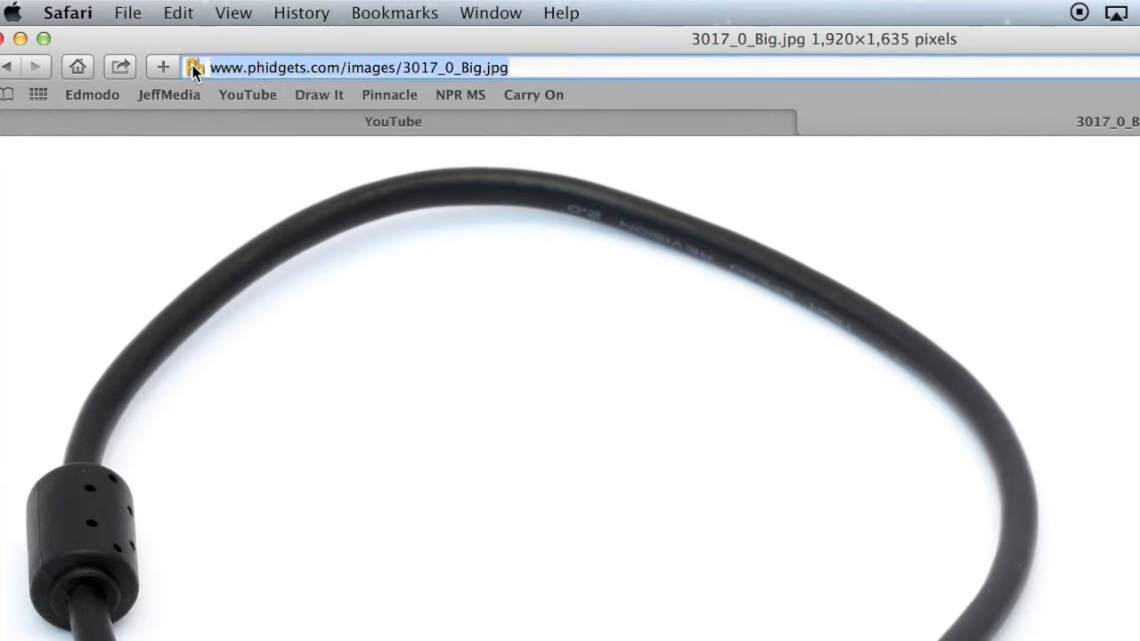
{"action": "left_click", "coordinate": [177, 14]}
{"action": "left_click", "coordinate": [197, 122]}
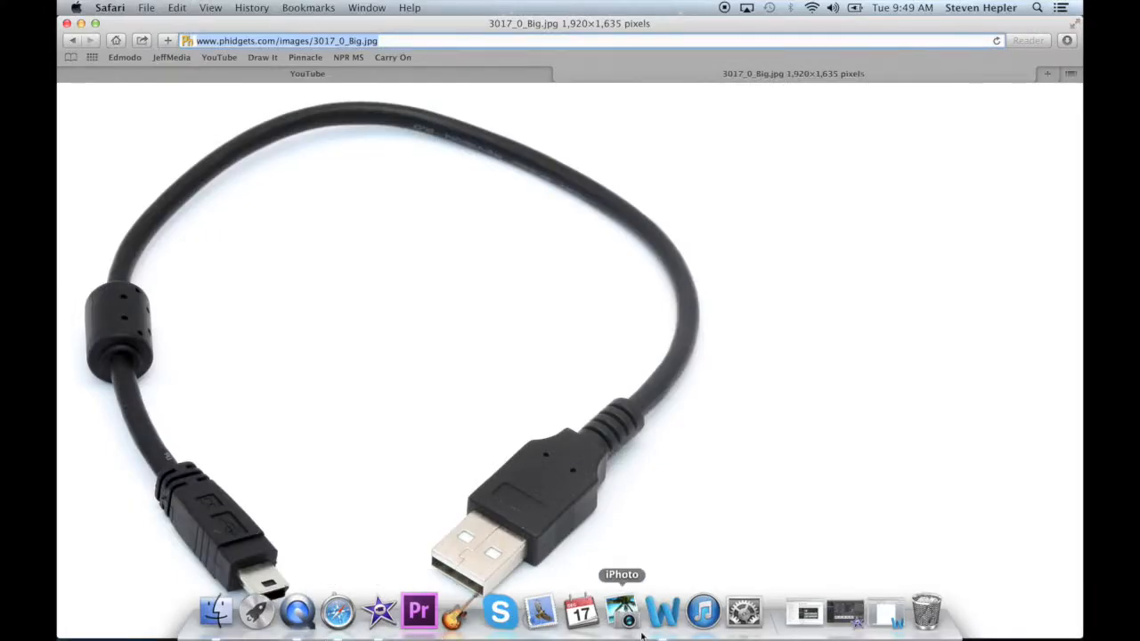
- Switch to Word and add the label "Mini USB" followed by the copied image address in My Internet Graphics.docx
{"action": "left_click", "coordinate": [663, 613]}
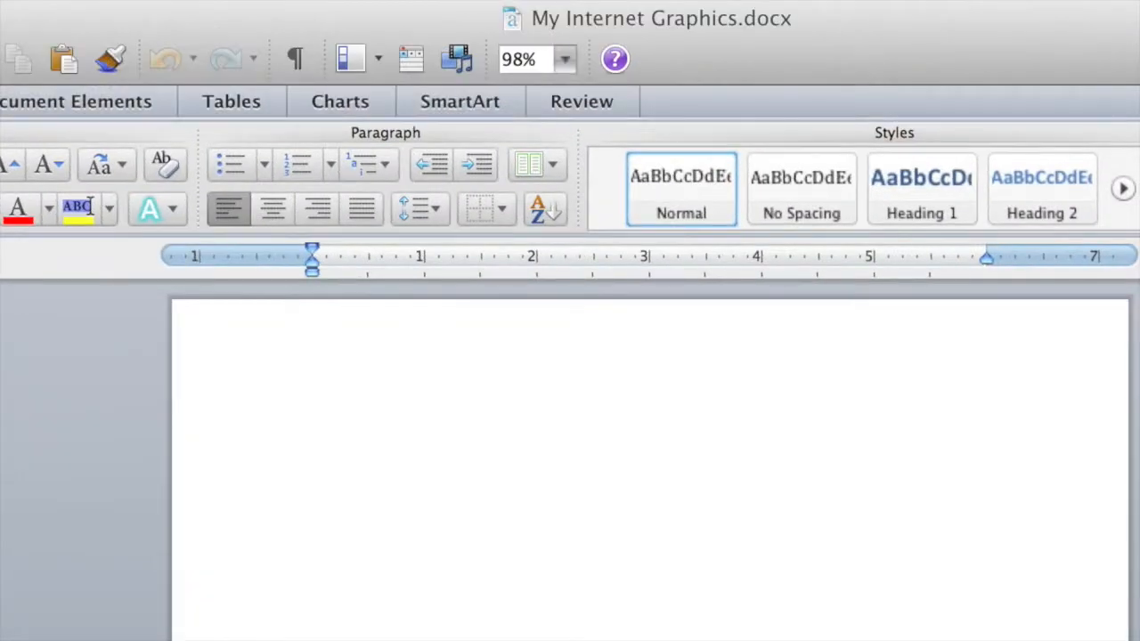
{"action": "type", "text": "Mini USB"}
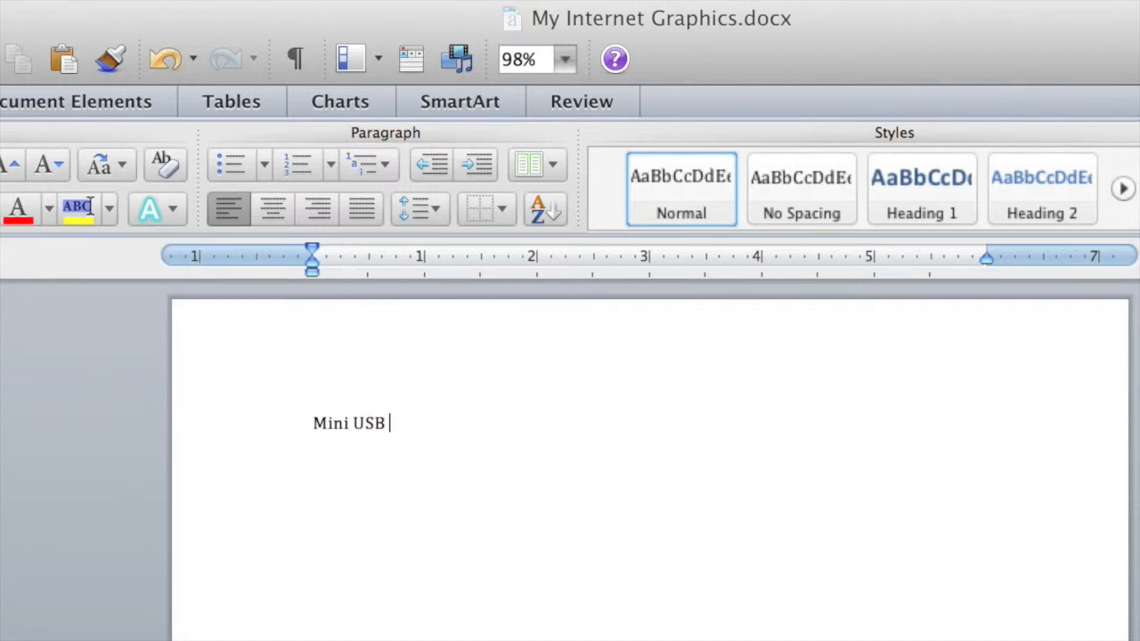
{"action": "left_click", "coordinate": [64, 55]}
{"action": "key", "text": "Return"}
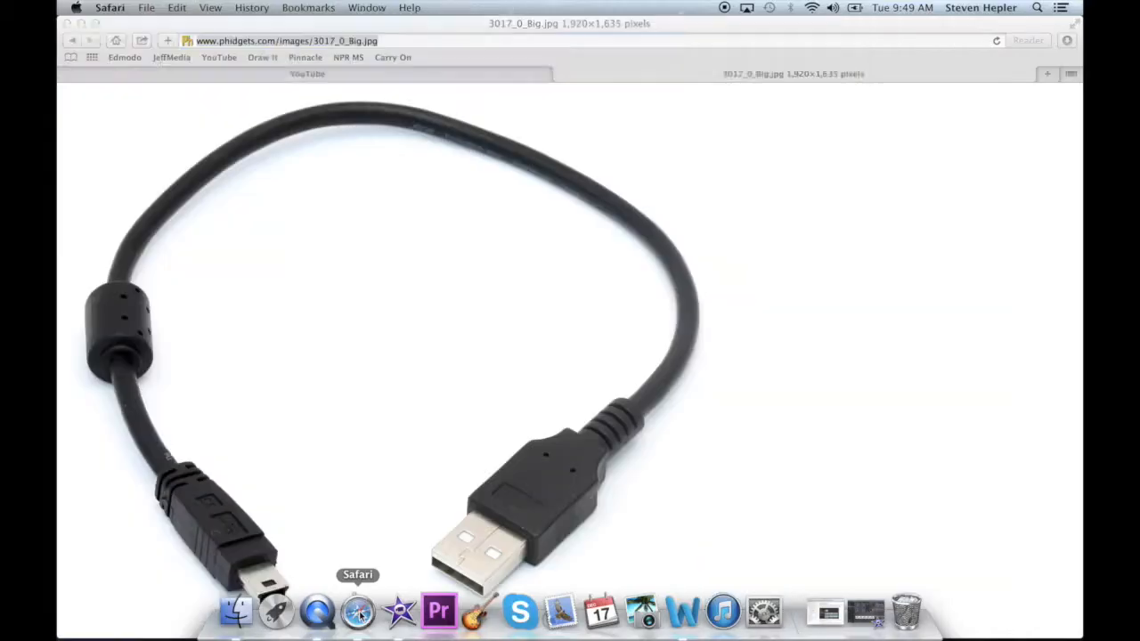
- Return to Safari and save the cable image as "Mini USB" in the iPhoto Slideshows folder
{"action": "left_click", "coordinate": [357, 613]}
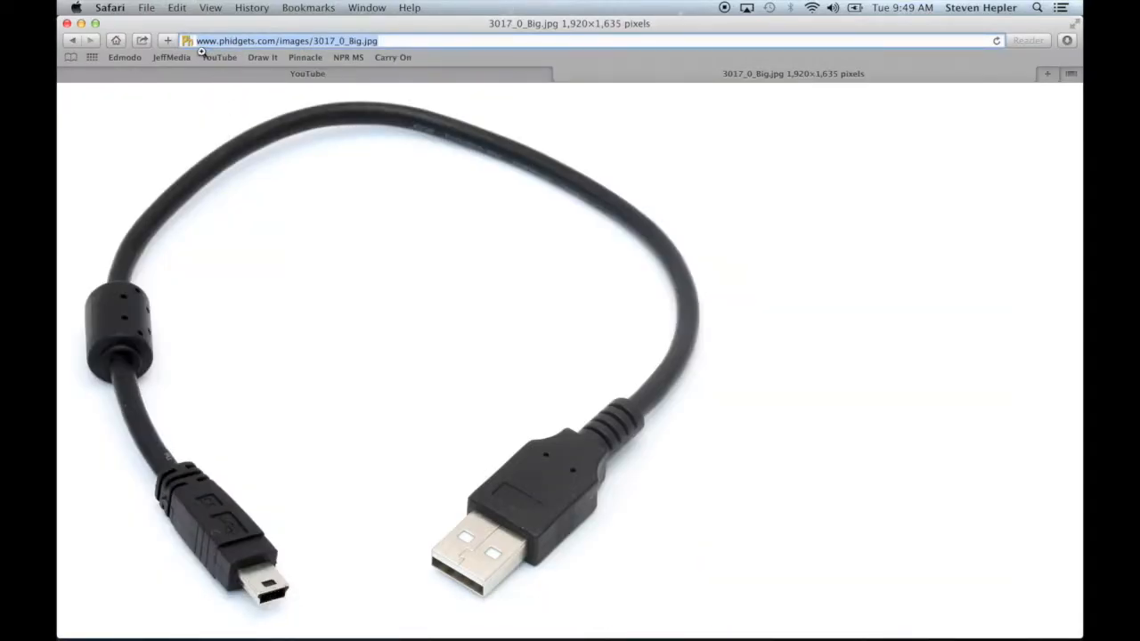
{"action": "left_click", "coordinate": [146, 7]}
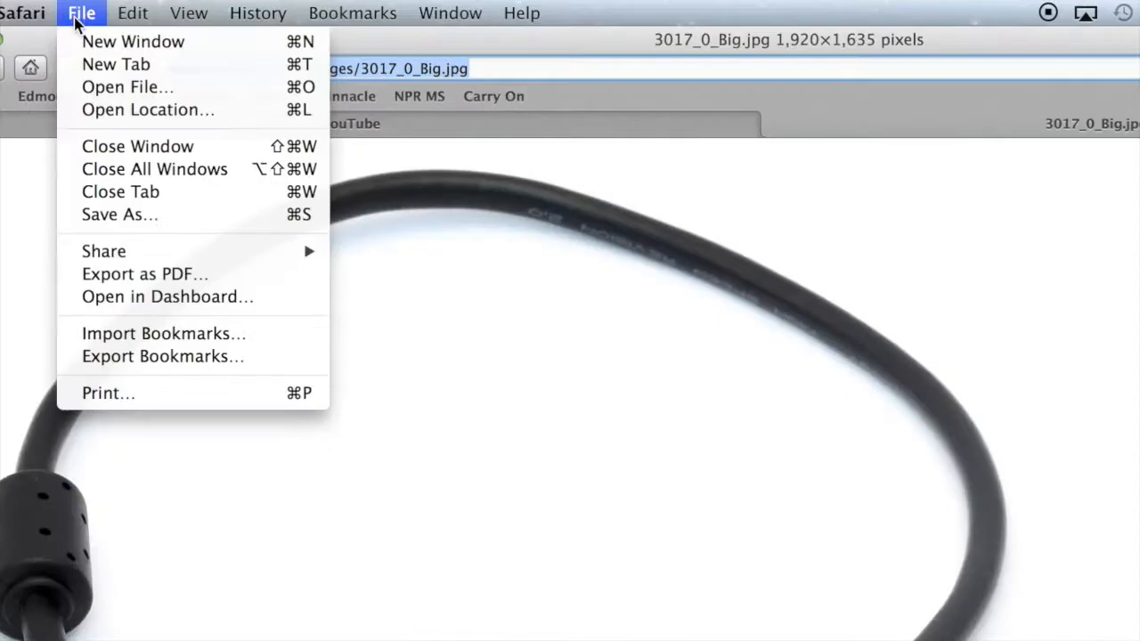
{"action": "left_click", "coordinate": [174, 126]}
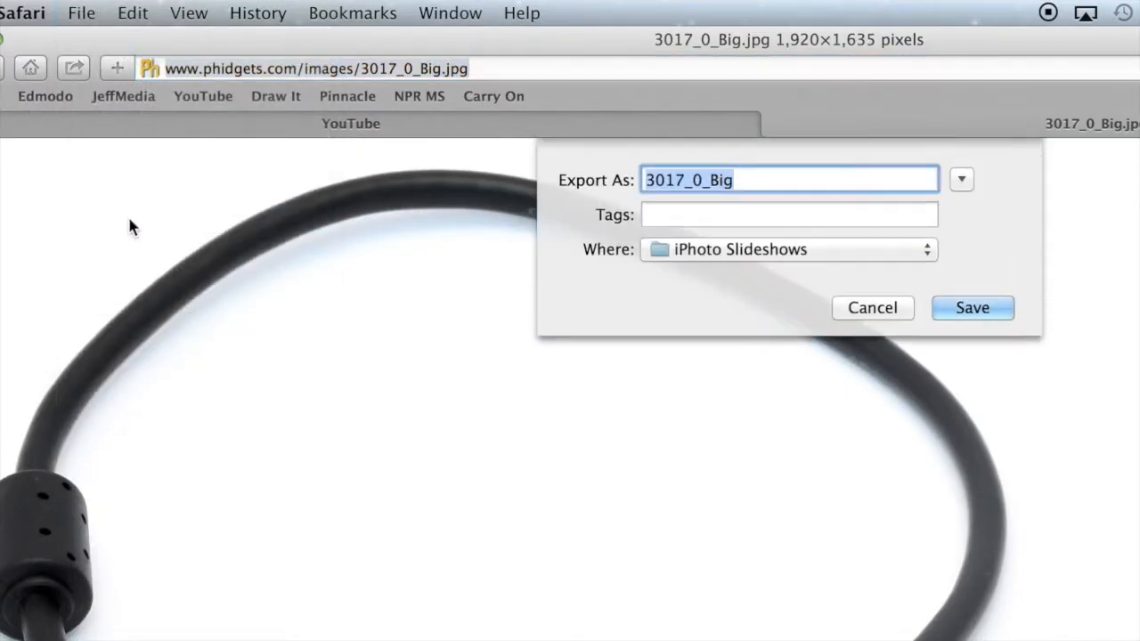
{"action": "key", "text": "BackSpace"}
{"action": "type", "text": "M"}
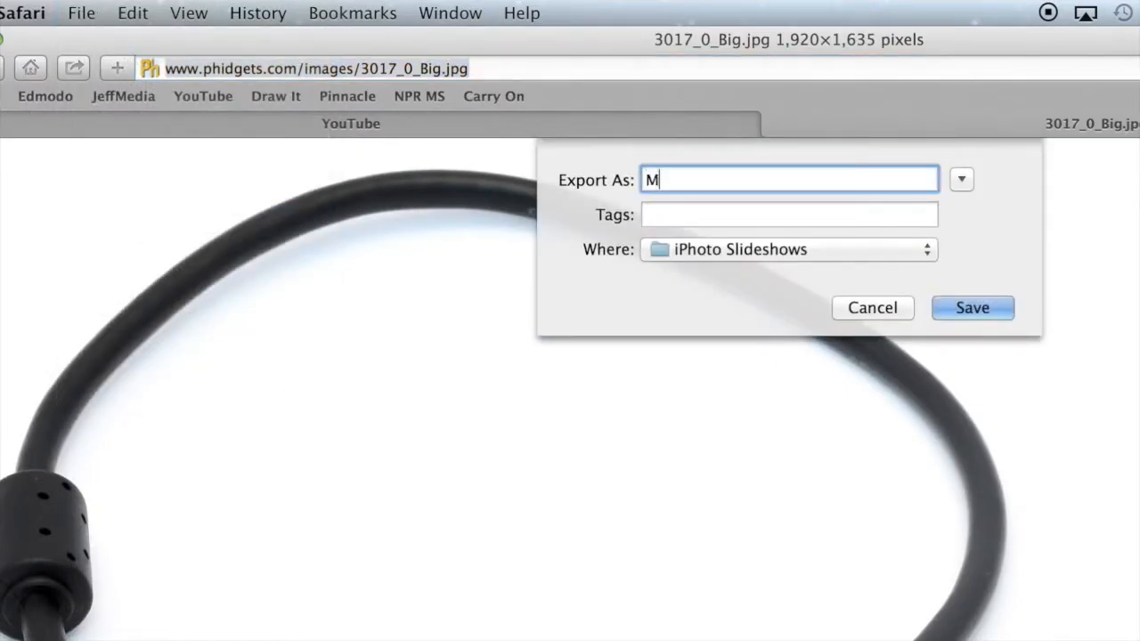
{"action": "type", "text": "ini USB"}
{"action": "left_click", "coordinate": [971, 307]}
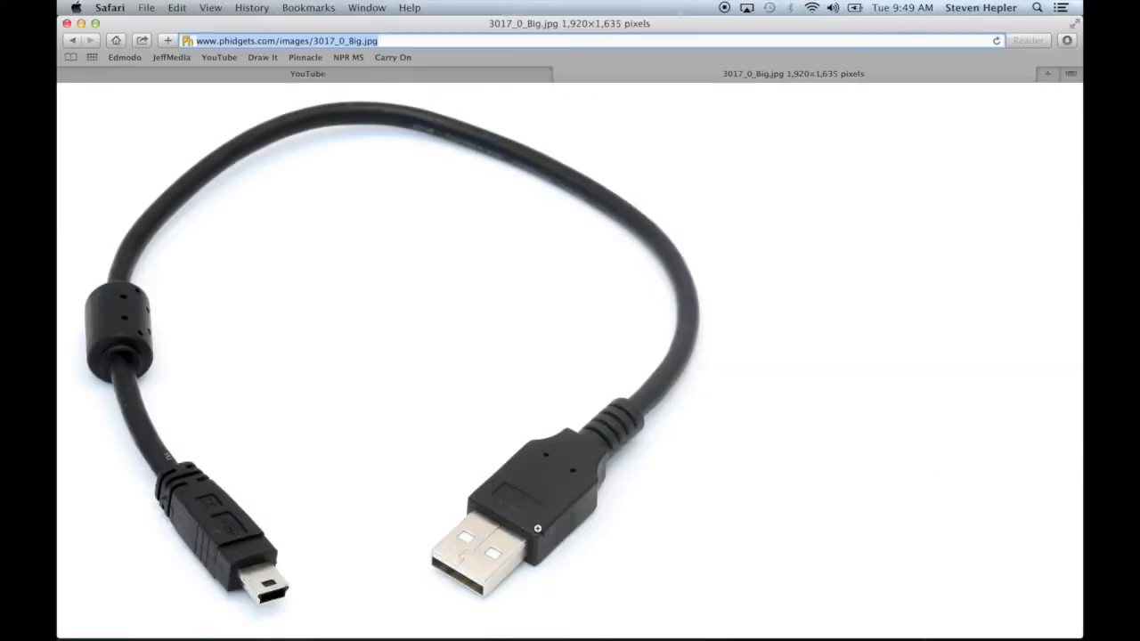
- Switch to iMovie and delete the USB cable still at the start of the Internet Graphics timeline
{"action": "mouse_move", "coordinate": [480, 634]}
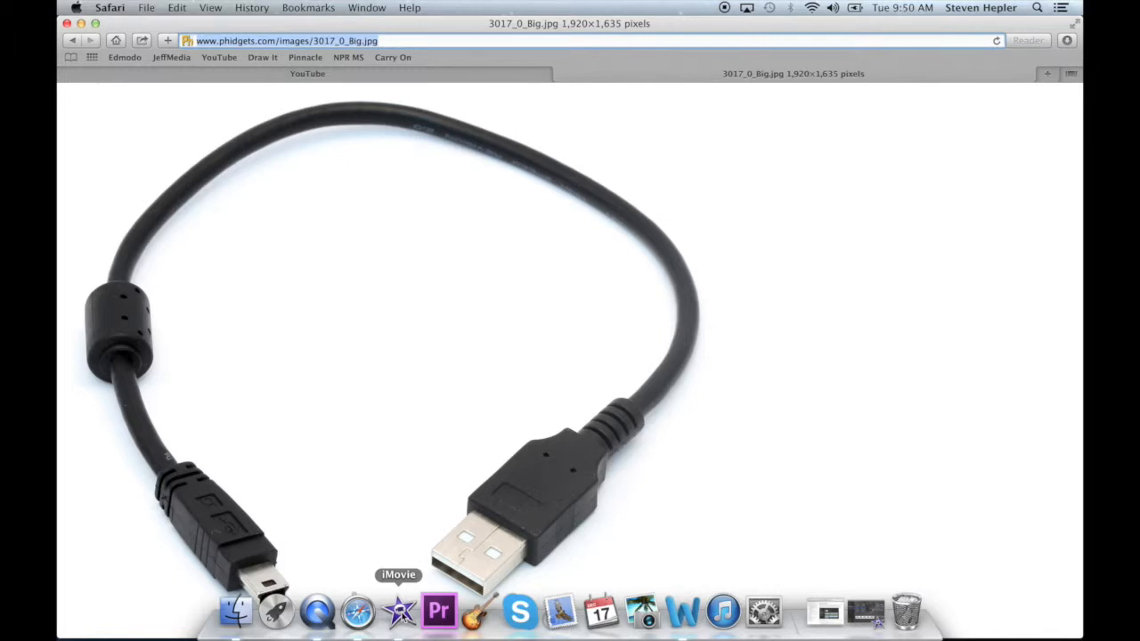
{"action": "left_click", "coordinate": [402, 616]}
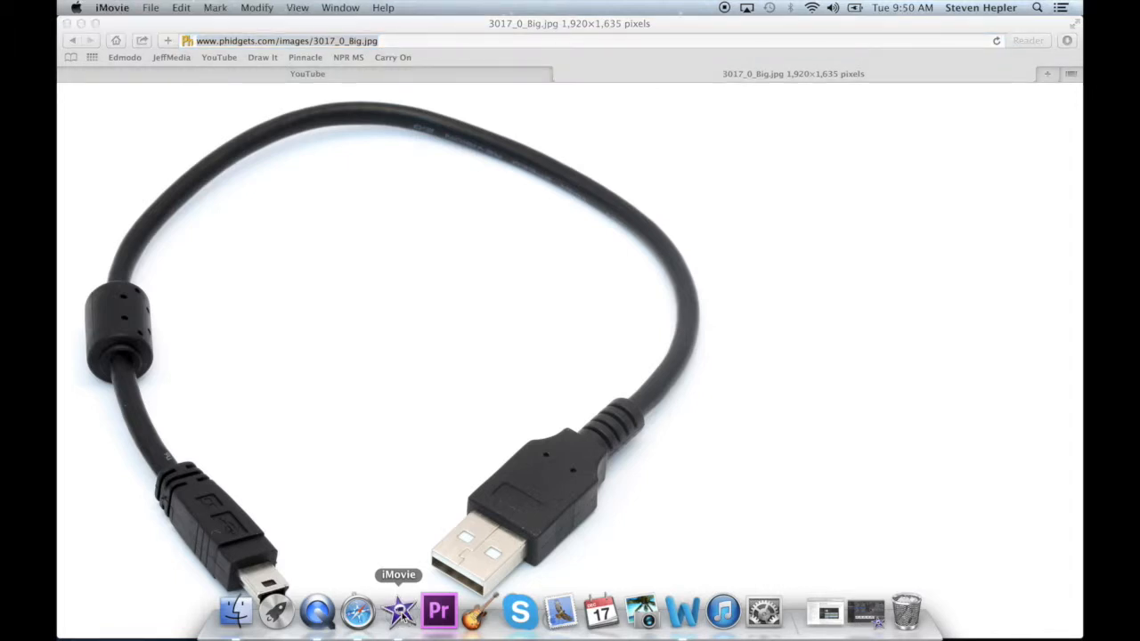
{"action": "left_click", "coordinate": [403, 615]}
{"action": "right_click", "coordinate": [402, 614]}
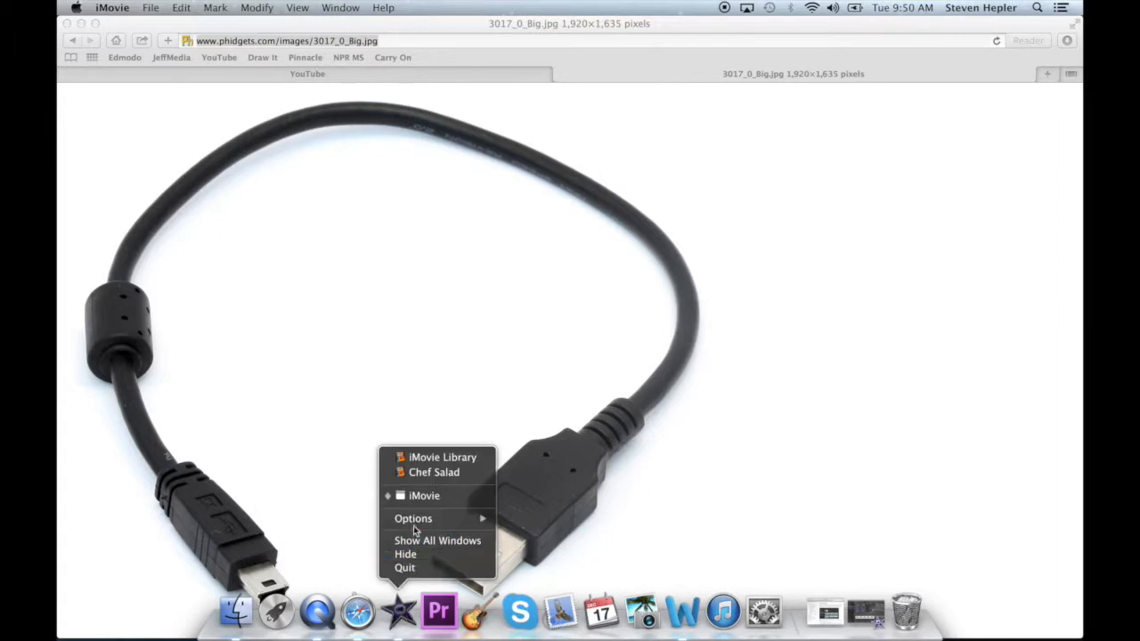
{"action": "left_click", "coordinate": [418, 495]}
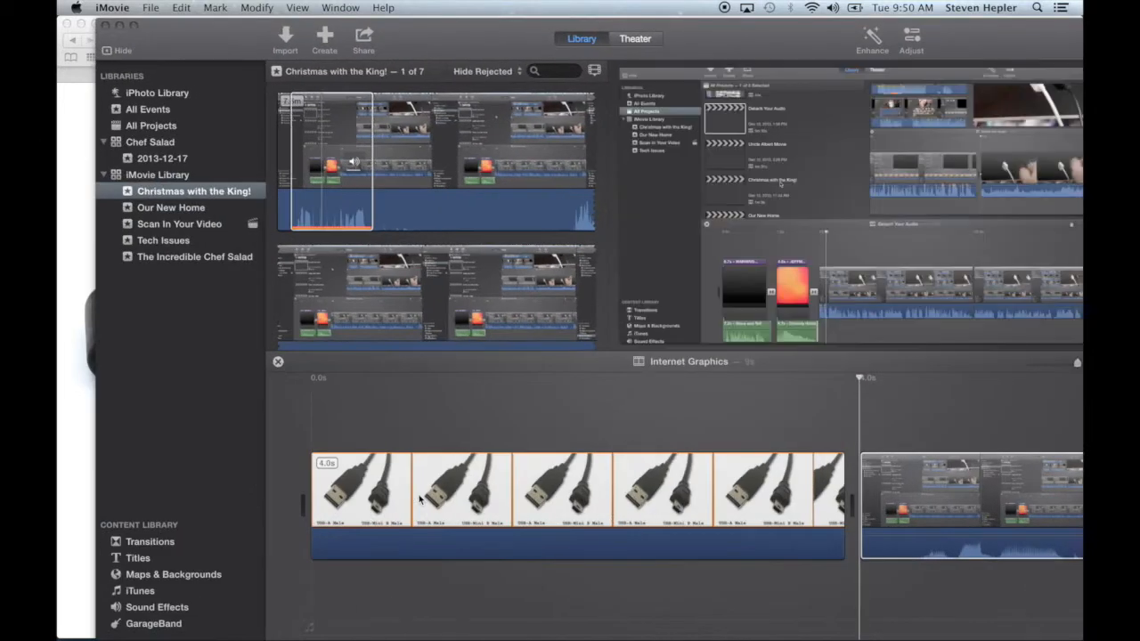
{"action": "left_click", "coordinate": [479, 492]}
{"action": "key", "text": "Delete"}
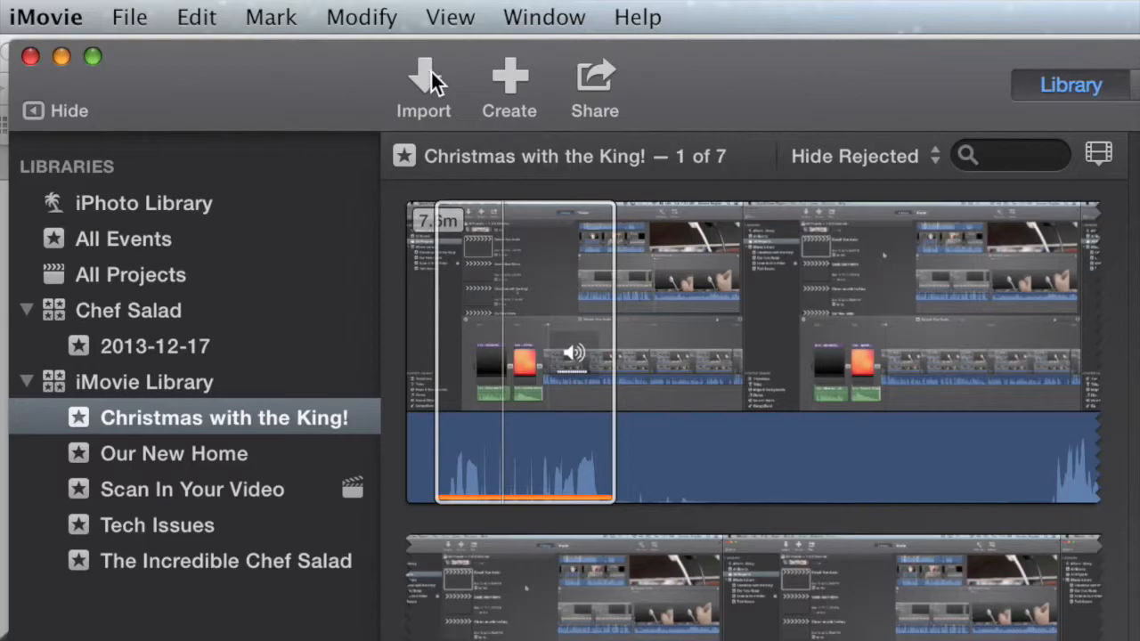
- Import the Mini USB image from the iPhoto Slideshows folder into the Christmas with the King! event
{"action": "left_click", "coordinate": [431, 76]}
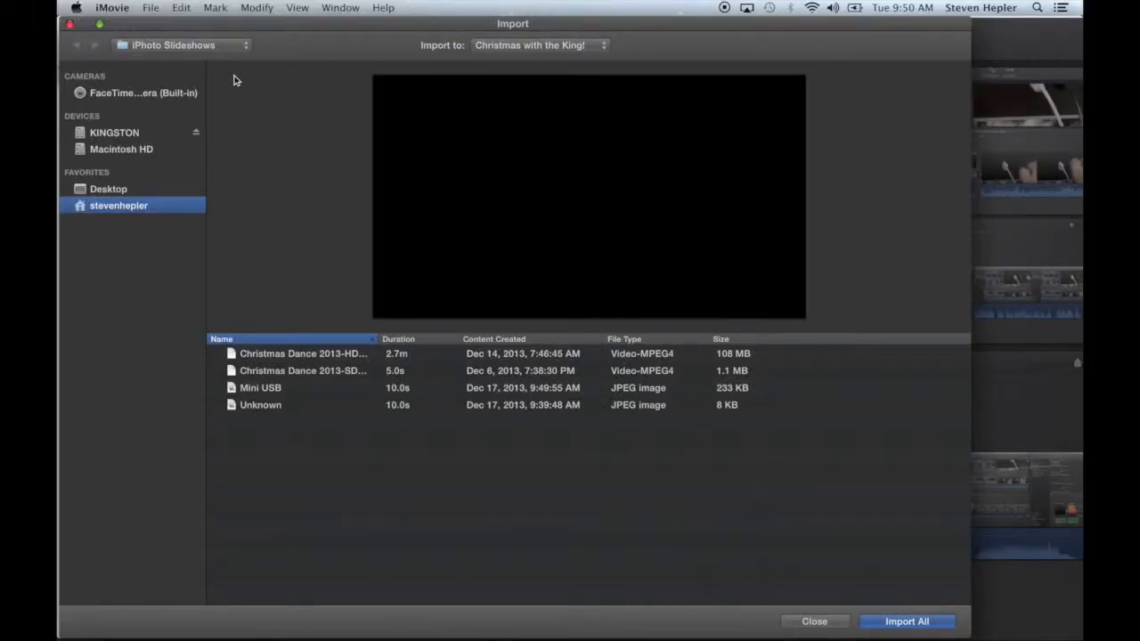
{"action": "left_click", "coordinate": [240, 48]}
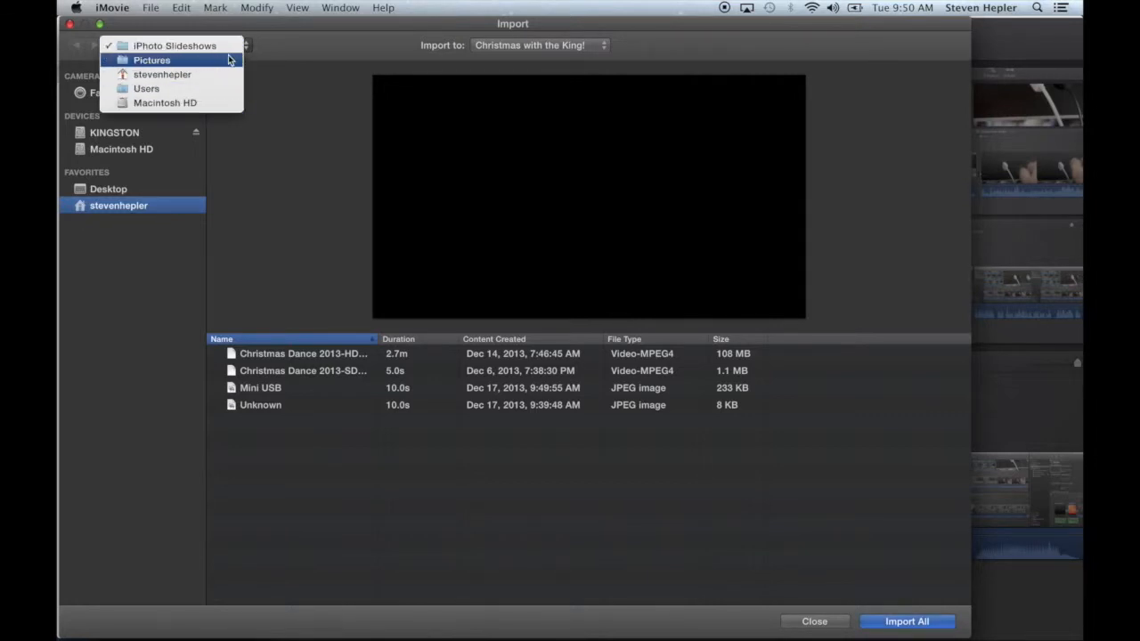
{"action": "left_click", "coordinate": [226, 46]}
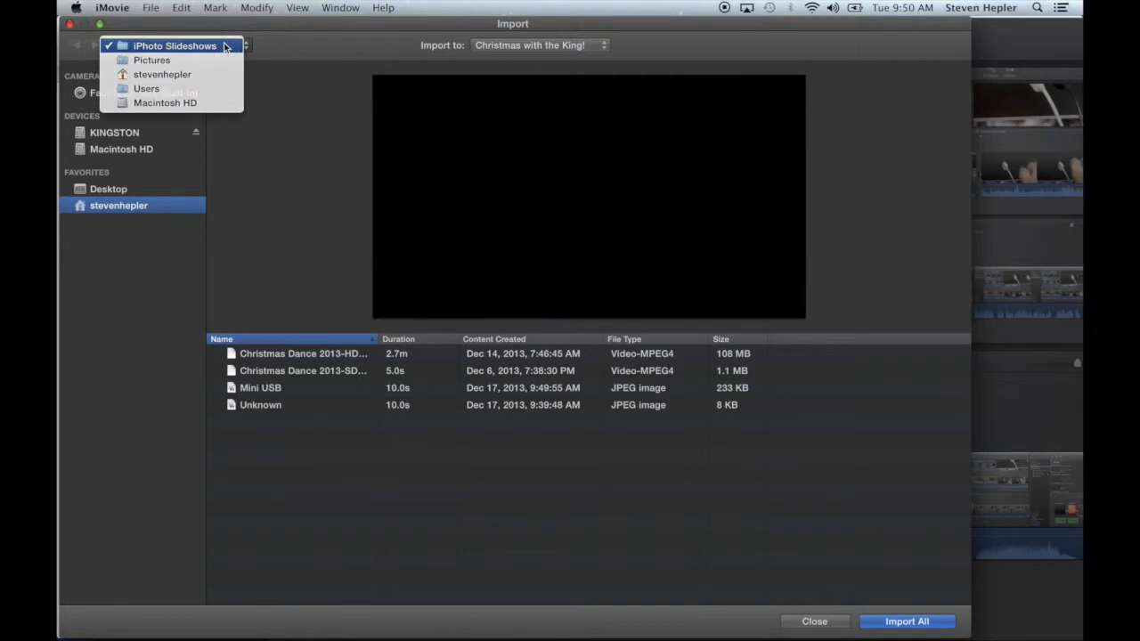
{"action": "left_click", "coordinate": [253, 393]}
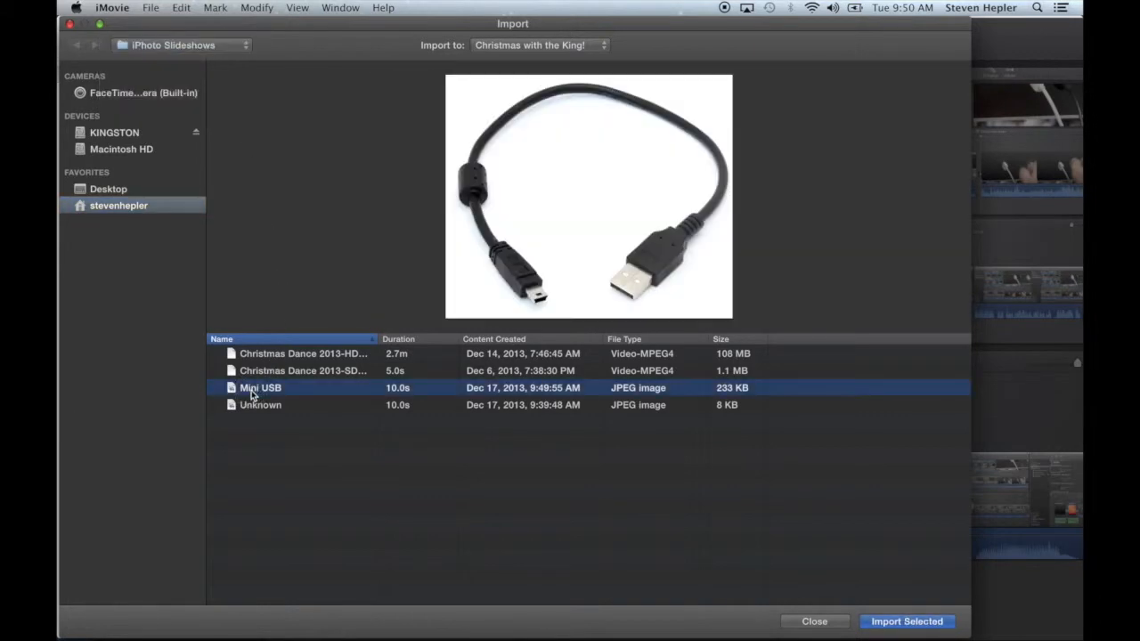
{"action": "left_click", "coordinate": [899, 621]}
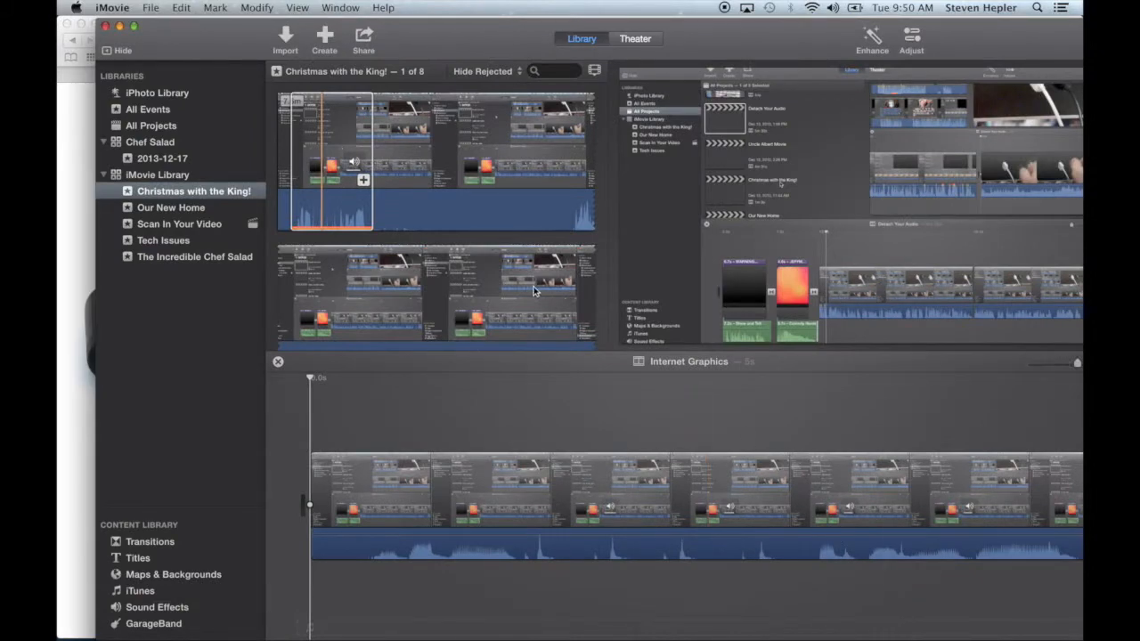
- Place the imported Mini USB image before the first clip in the Internet Graphics timeline
{"action": "scroll", "coordinate": [535, 290], "scroll_direction": "down", "scroll_amount": 10}
{"action": "scroll", "coordinate": [534, 290], "scroll_direction": "down", "scroll_amount": 10}
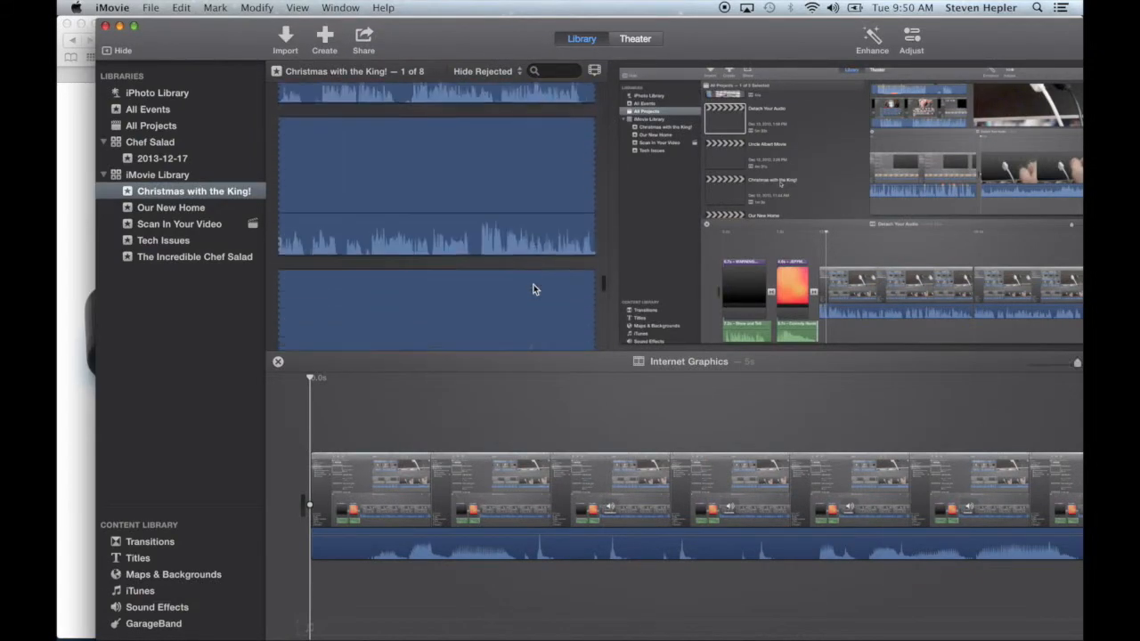
{"action": "scroll", "coordinate": [534, 290], "scroll_direction": "down", "scroll_amount": 10}
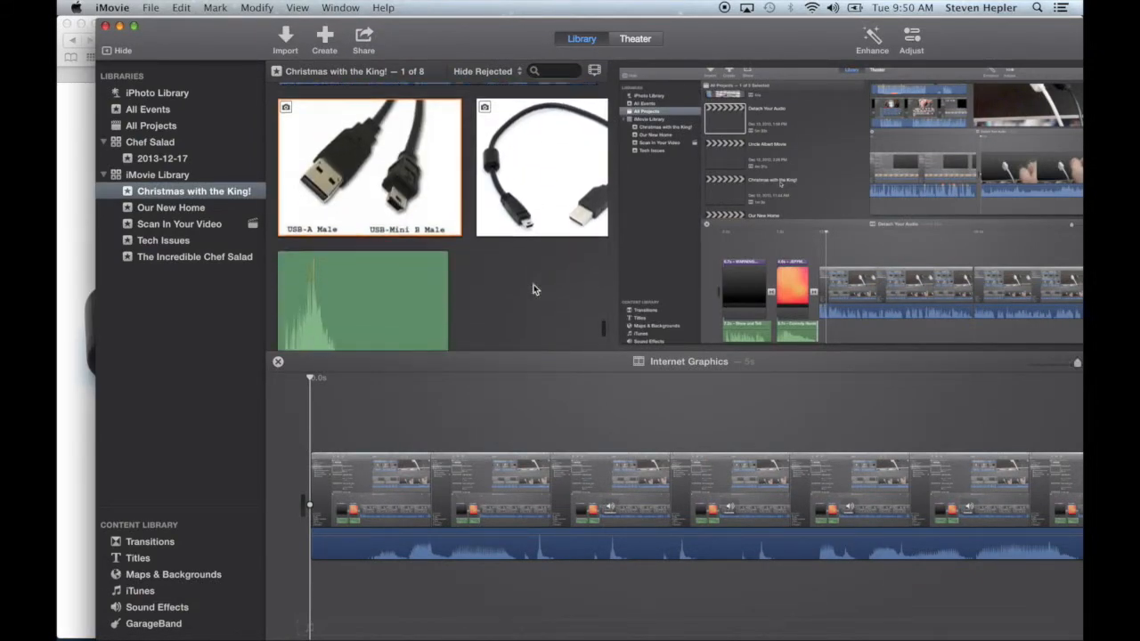
{"action": "scroll", "coordinate": [534, 288], "scroll_direction": "up", "scroll_amount": 2}
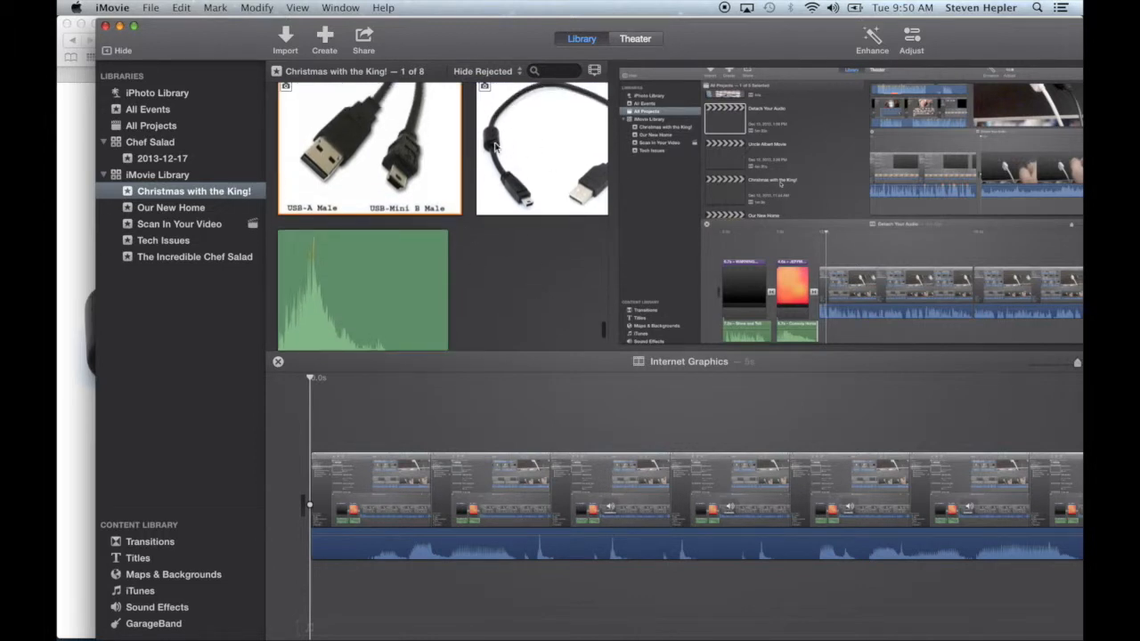
{"action": "left_click", "coordinate": [538, 158]}
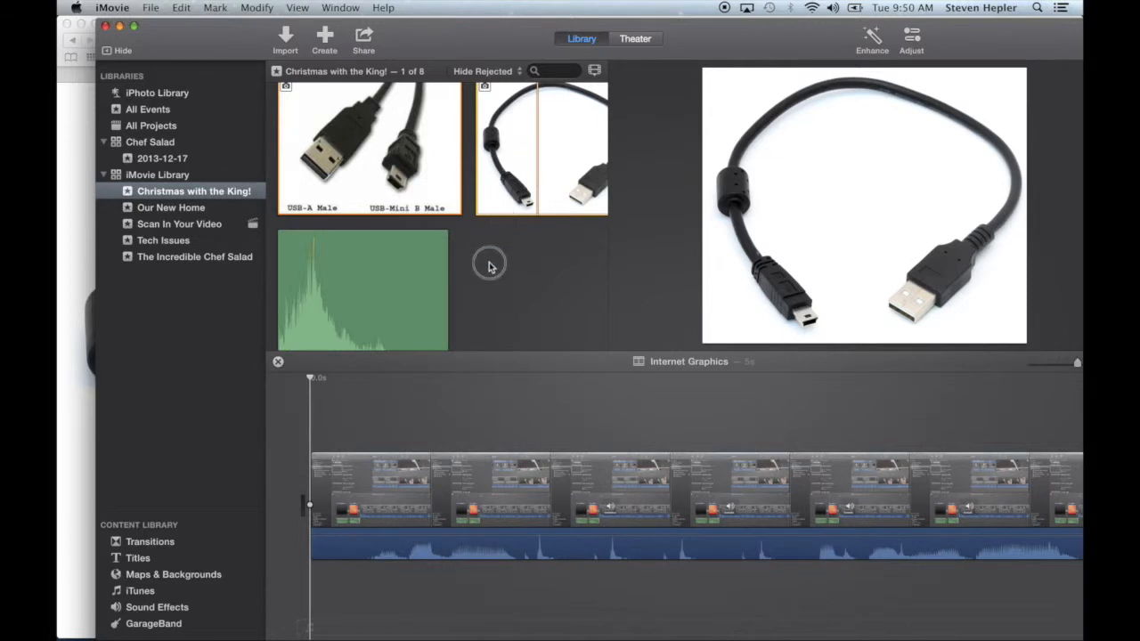
{"action": "left_click_drag", "start_coordinate": [517, 134], "coordinate": [316, 527]}
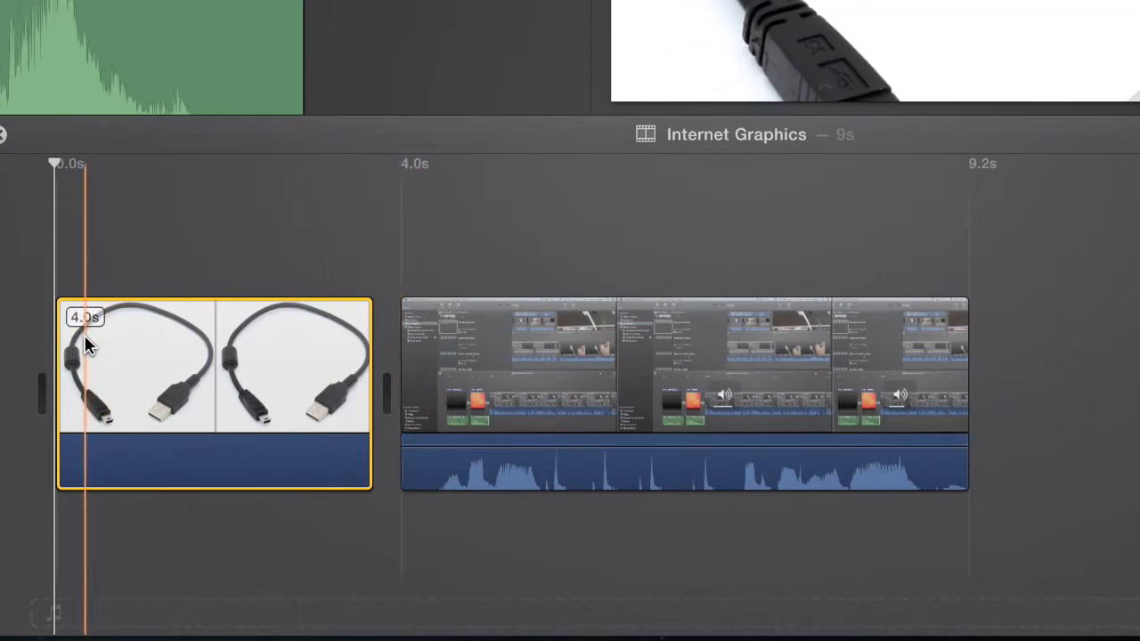
- Extend the Mini USB image at the start of the Internet Graphics timeline to 5.2 s
{"action": "key", "text": "space"}
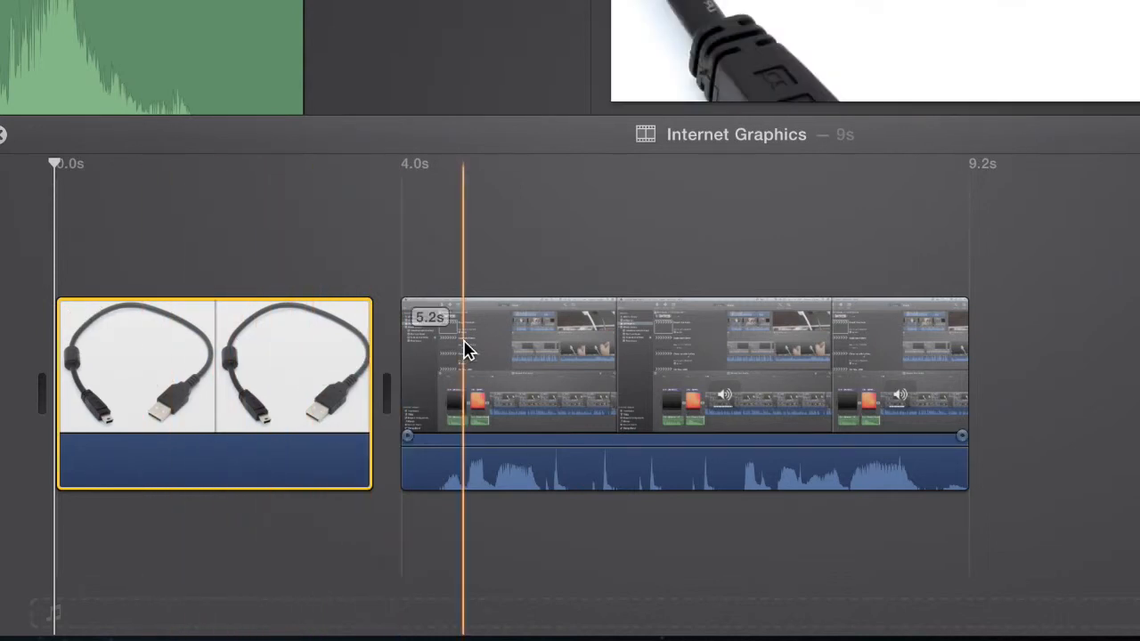
{"action": "left_click_drag", "start_coordinate": [365, 337], "coordinate": [469, 339]}
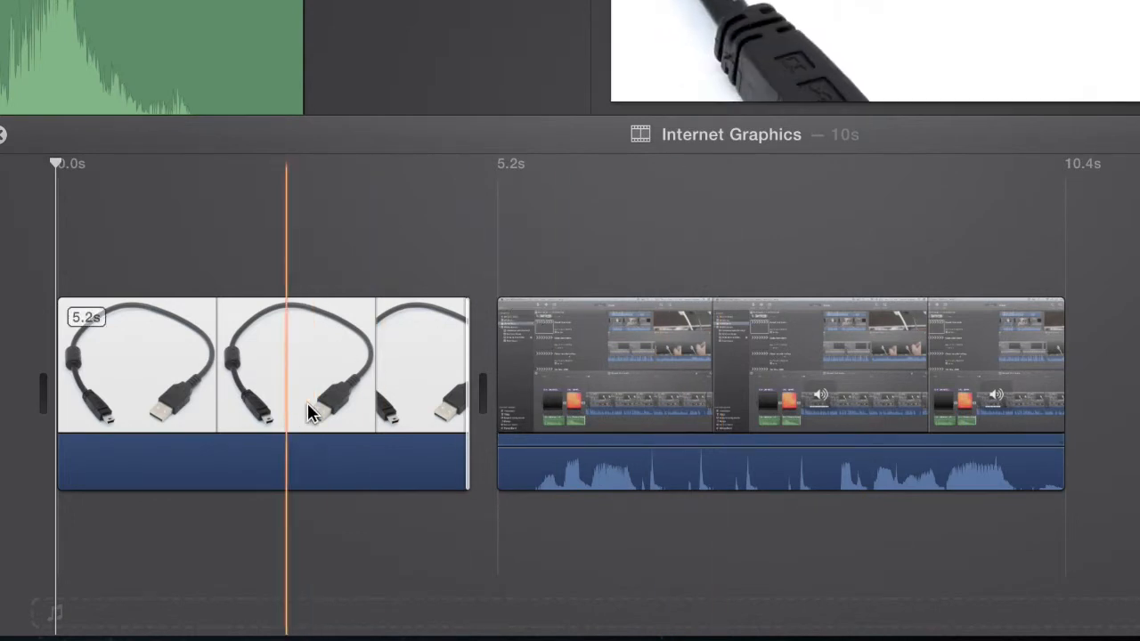
- Detach the audio from the screen-recording clip and fit it beneath the cable image, aligned with the image's start and end
{"action": "left_click", "coordinate": [682, 396]}
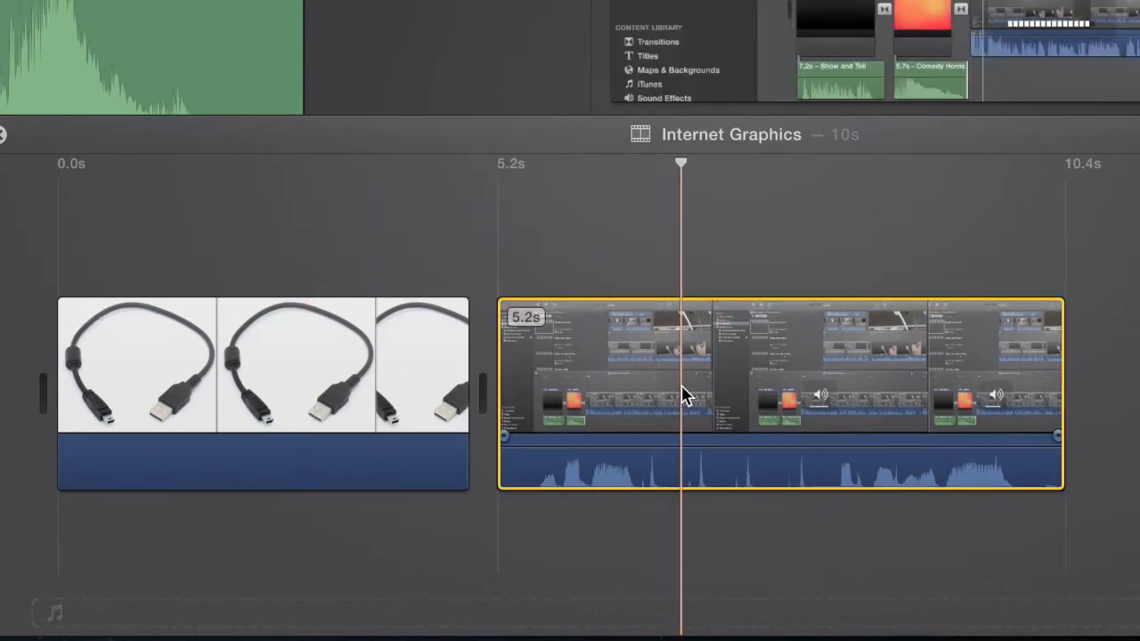
{"action": "right_click", "coordinate": [682, 388]}
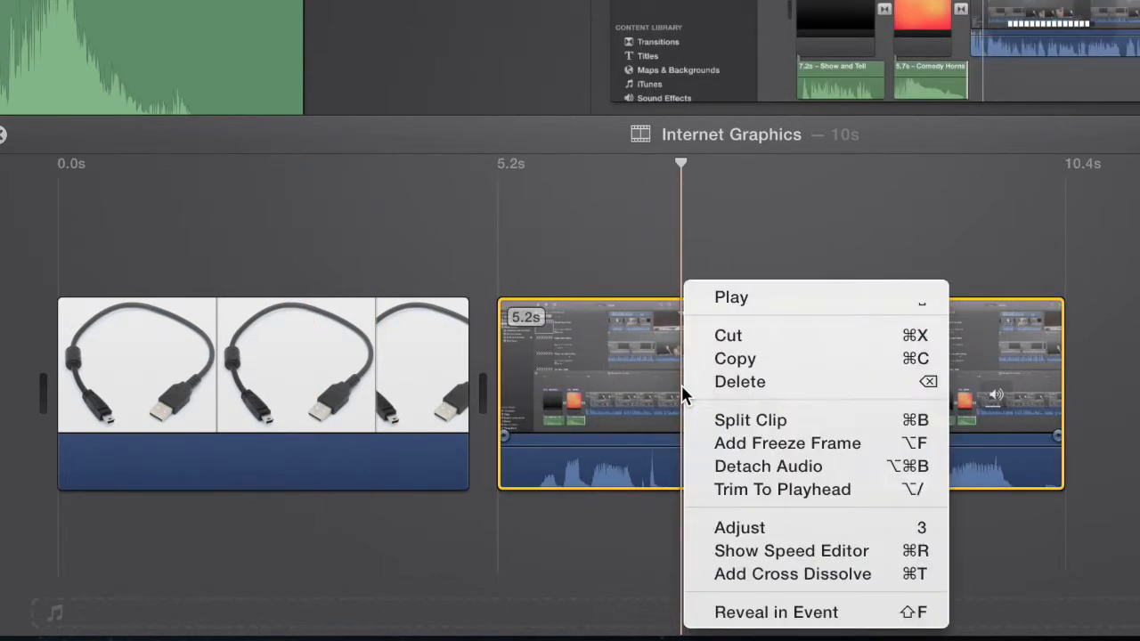
{"action": "left_click", "coordinate": [757, 468]}
{"action": "left_click_drag", "start_coordinate": [885, 520], "coordinate": [465, 511]}
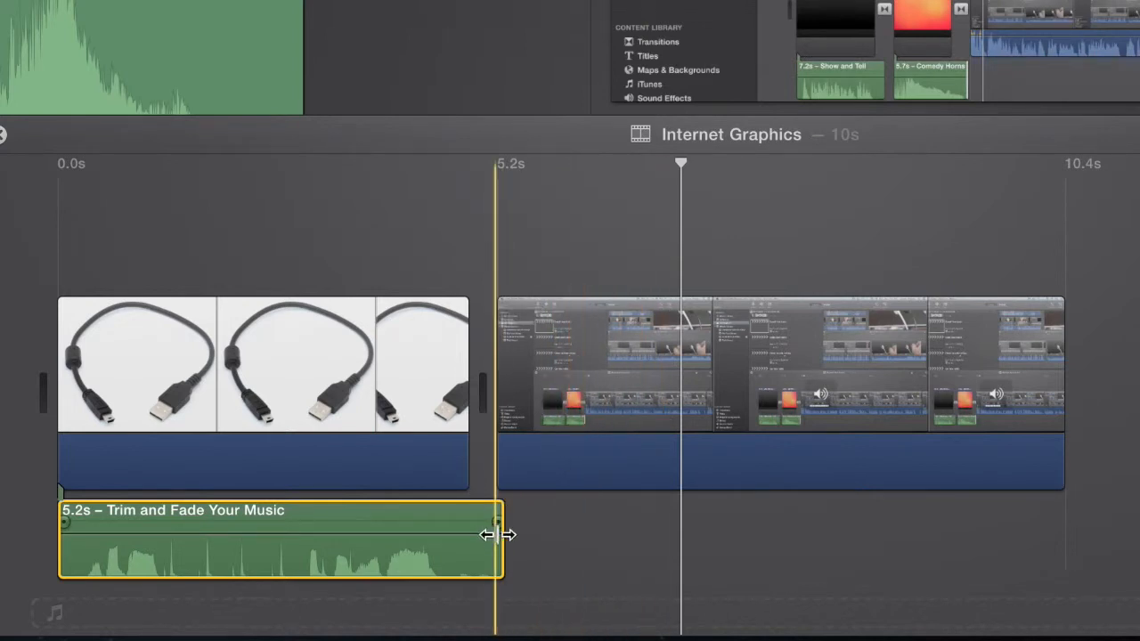
{"action": "left_click_drag", "start_coordinate": [502, 538], "coordinate": [491, 537]}
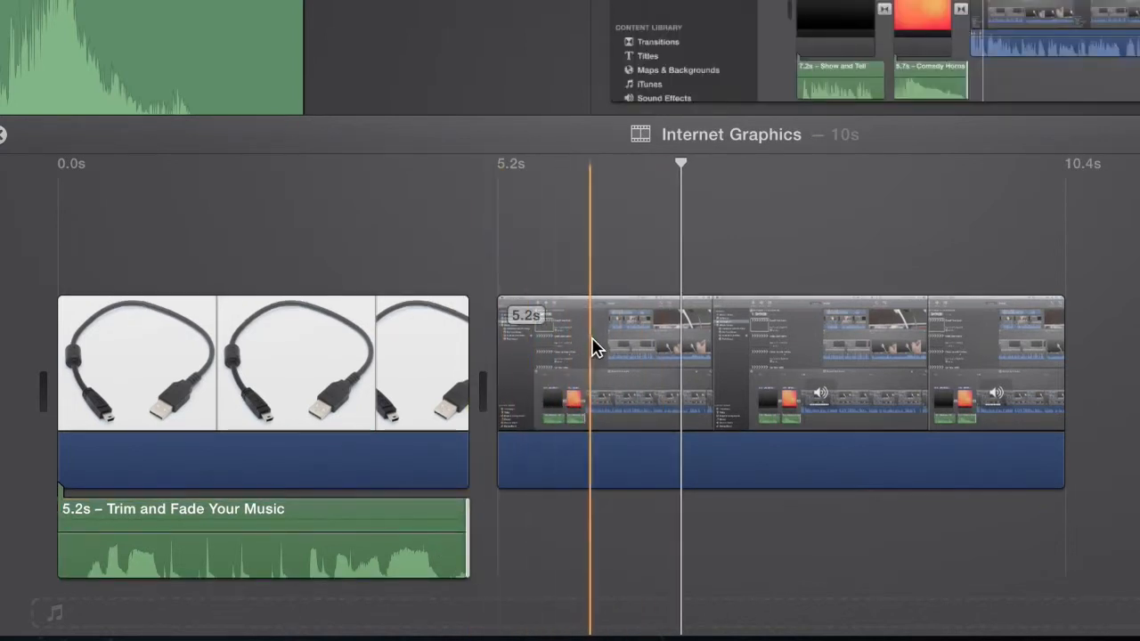
- Preview the timeline and delete the screen-recording video clip that follows the cable image, keeping its detached audio
{"action": "key", "text": "space"}
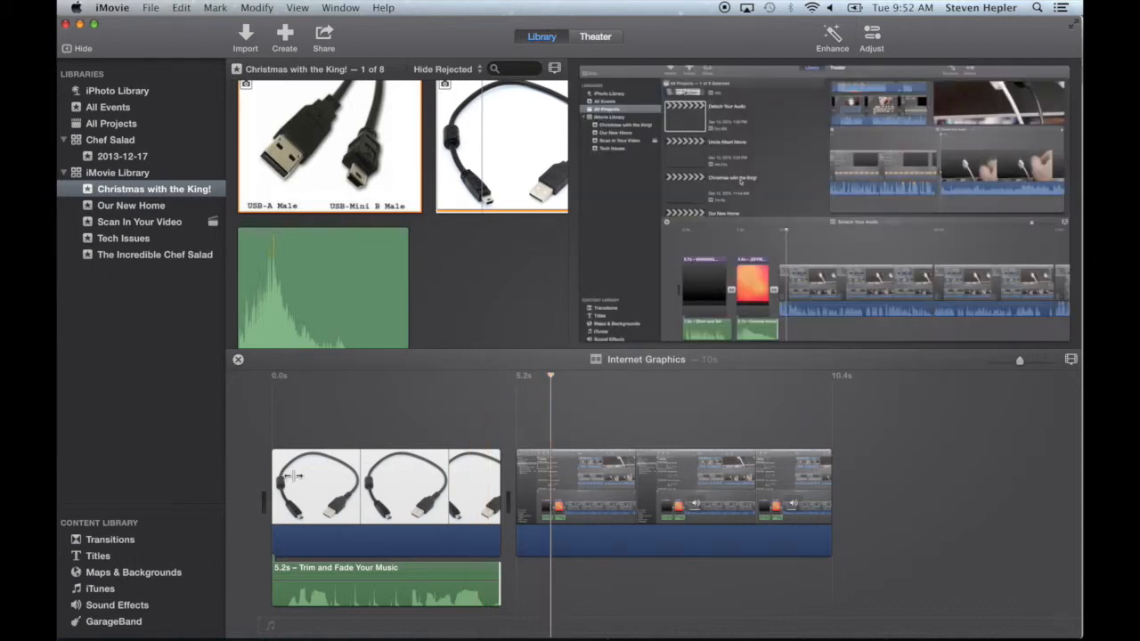
{"action": "left_click", "coordinate": [719, 484]}
{"action": "key", "text": "Delete"}
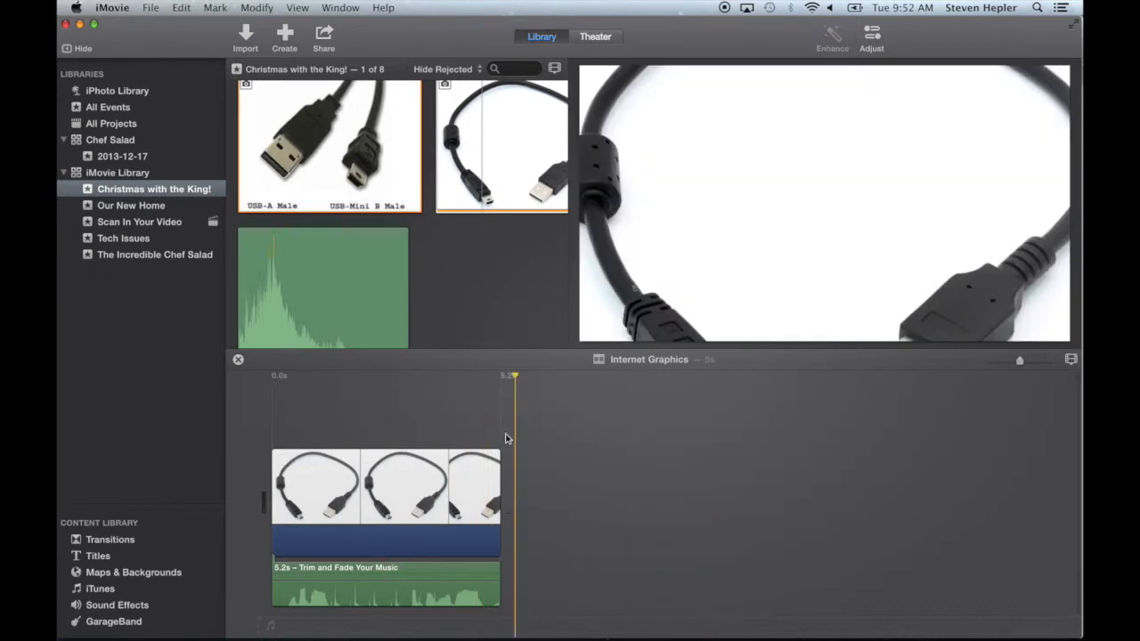
- Select the cable image in the timeline, open its cropping adjustments and set the style to Fit
{"action": "left_click", "coordinate": [363, 481]}
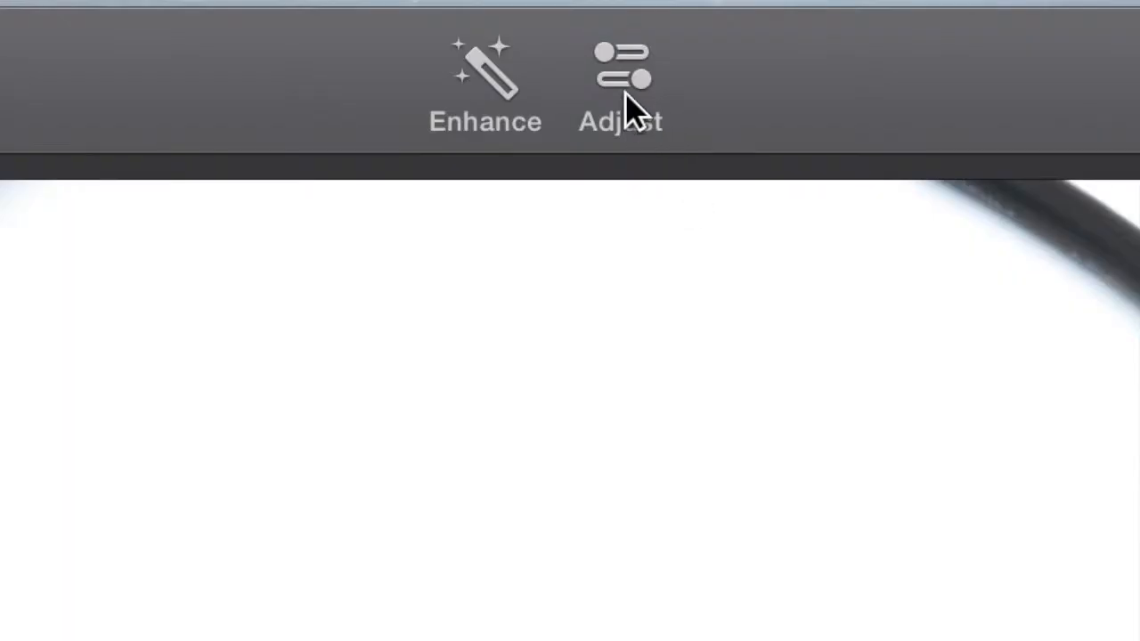
{"action": "left_click", "coordinate": [626, 90]}
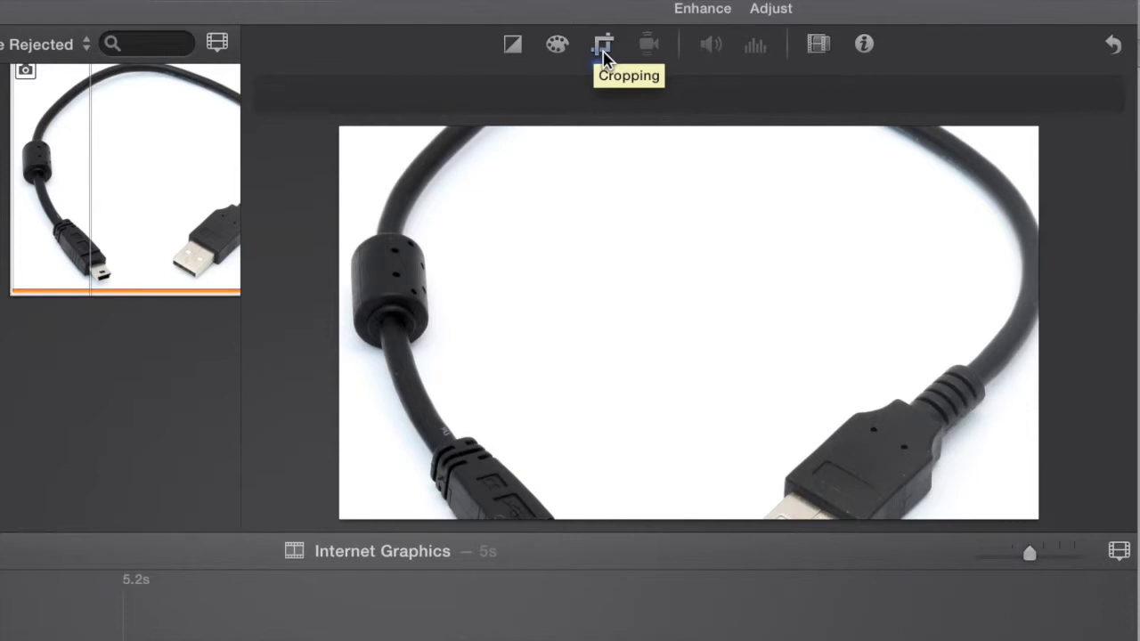
{"action": "left_click", "coordinate": [604, 56]}
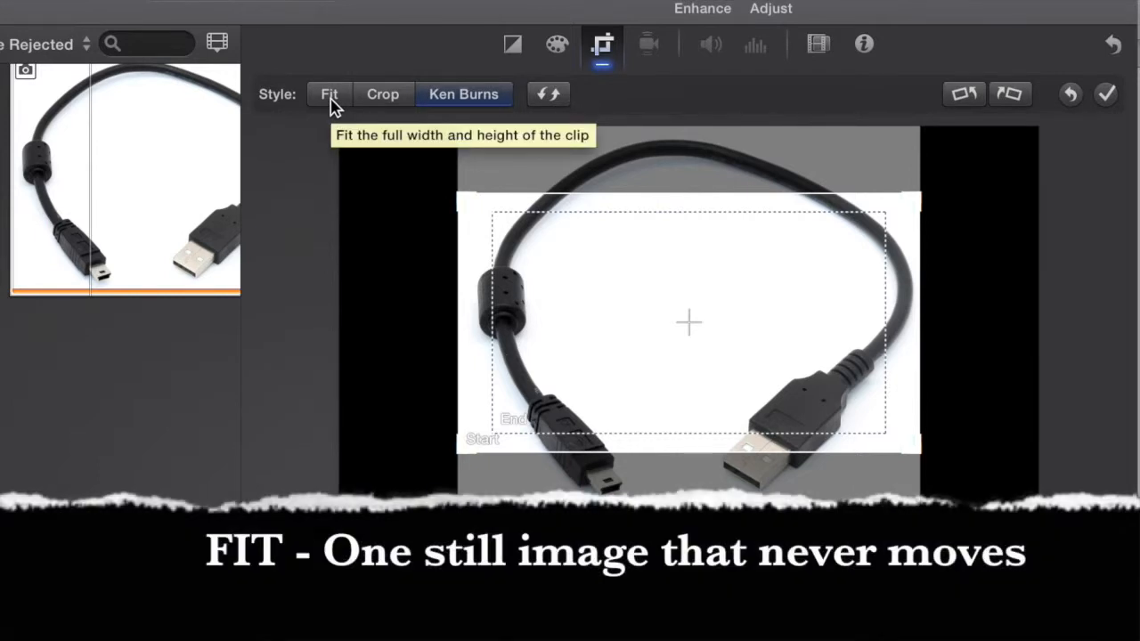
{"action": "left_click", "coordinate": [329, 96]}
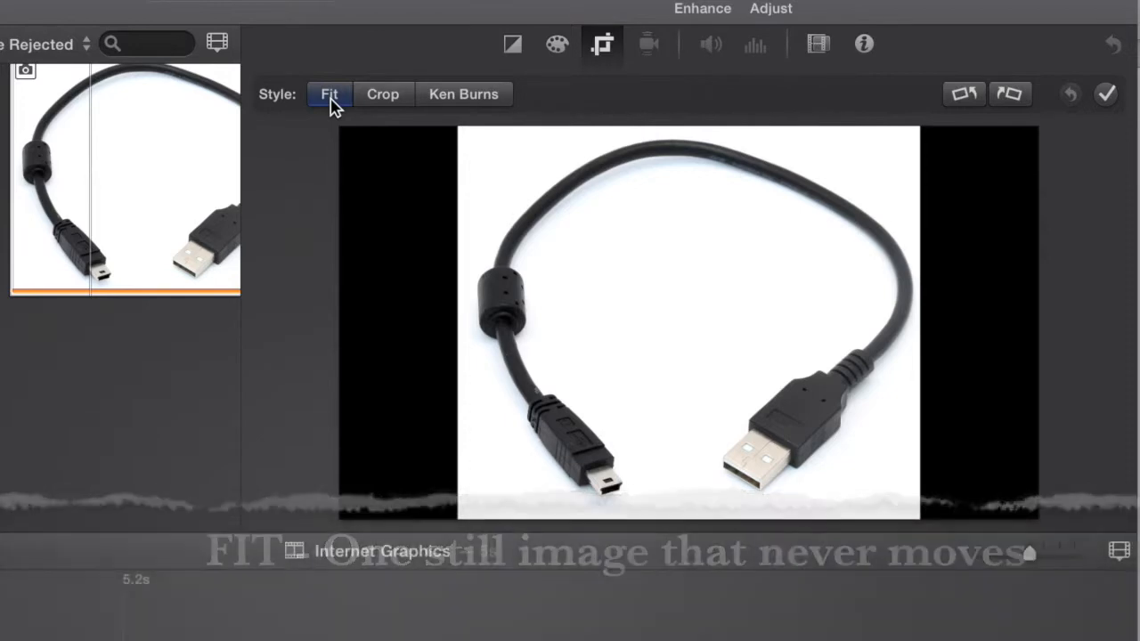
- Change the image's cropping style to Crop, enlarge the crop frame past the image's sides and shift it slightly downward
{"action": "left_click", "coordinate": [371, 94]}
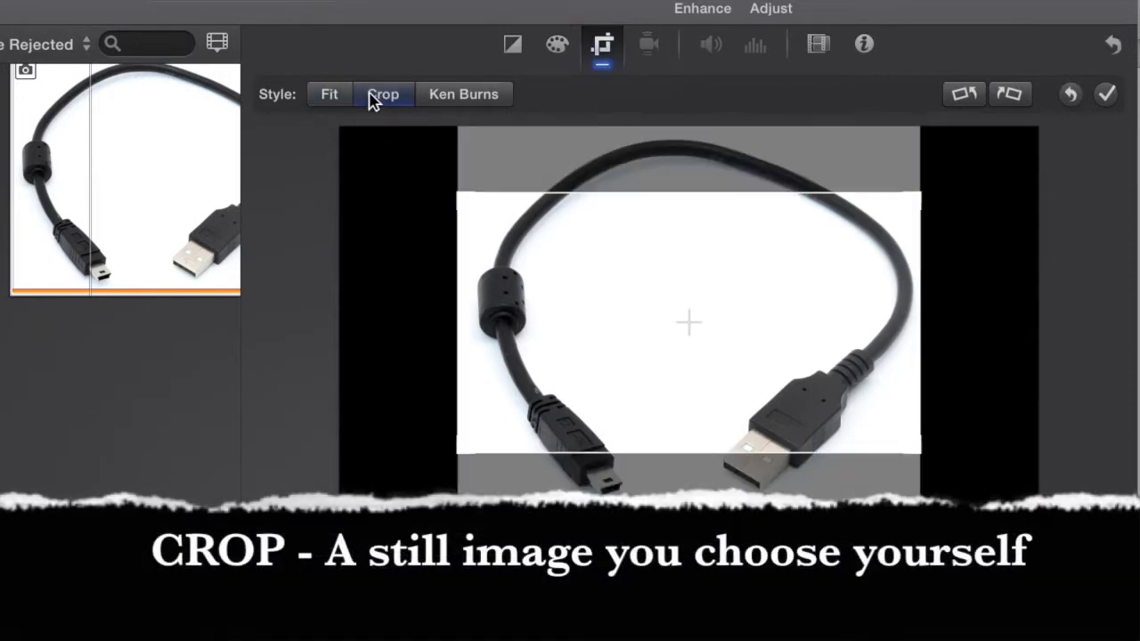
{"action": "left_click_drag", "start_coordinate": [458, 194], "coordinate": [369, 143]}
{"action": "left_click_drag", "start_coordinate": [746, 285], "coordinate": [797, 336]}
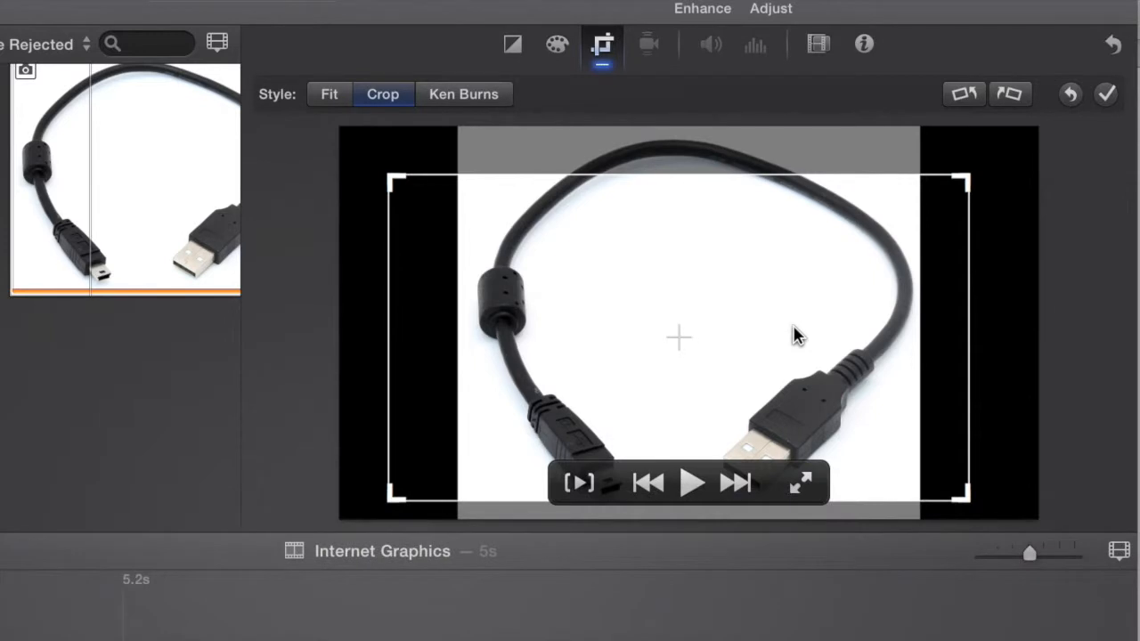
- Apply the Ken Burns style, shift the Start frame slightly left, enlarge the End frame toward the upper right, and preview the motion
{"action": "left_click", "coordinate": [449, 94]}
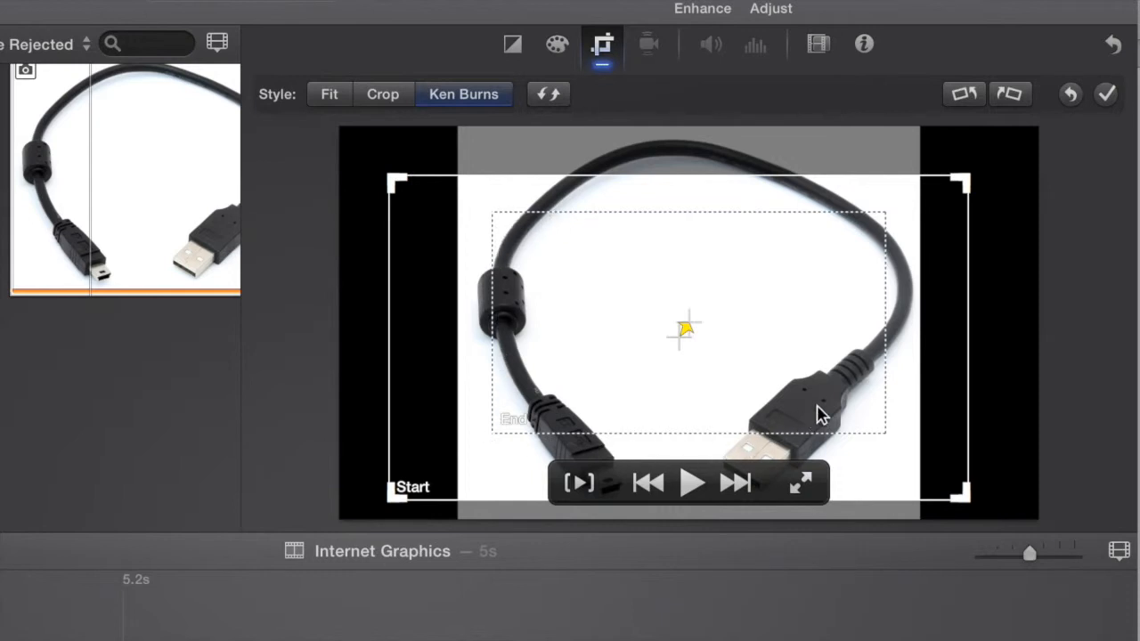
{"action": "mouse_move", "coordinate": [687, 356]}
{"action": "left_mouse_down"}
{"action": "mouse_move", "coordinate": [679, 349]}
{"action": "mouse_move", "coordinate": [679, 381]}
{"action": "mouse_move", "coordinate": [682, 337]}
{"action": "mouse_move", "coordinate": [775, 307]}
{"action": "mouse_move", "coordinate": [682, 326]}
{"action": "mouse_move", "coordinate": [725, 293]}
{"action": "mouse_move", "coordinate": [700, 336]}
{"action": "mouse_move", "coordinate": [653, 313]}
{"action": "mouse_move", "coordinate": [669, 305]}
{"action": "mouse_move", "coordinate": [677, 348]}
{"action": "left_mouse_up"}
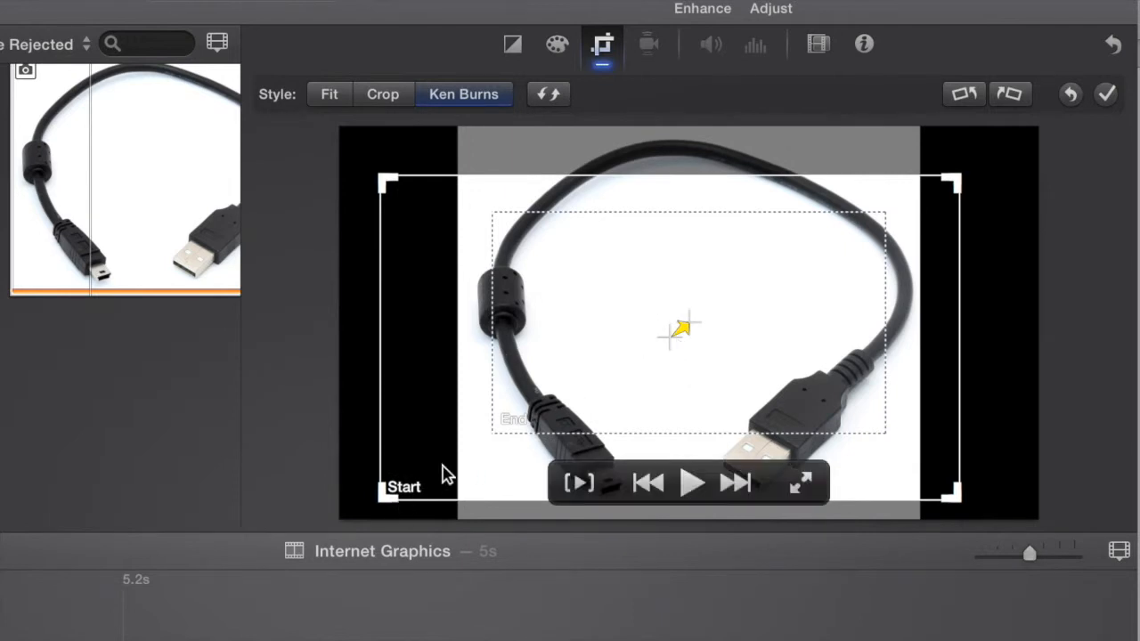
{"action": "left_click", "coordinate": [512, 420]}
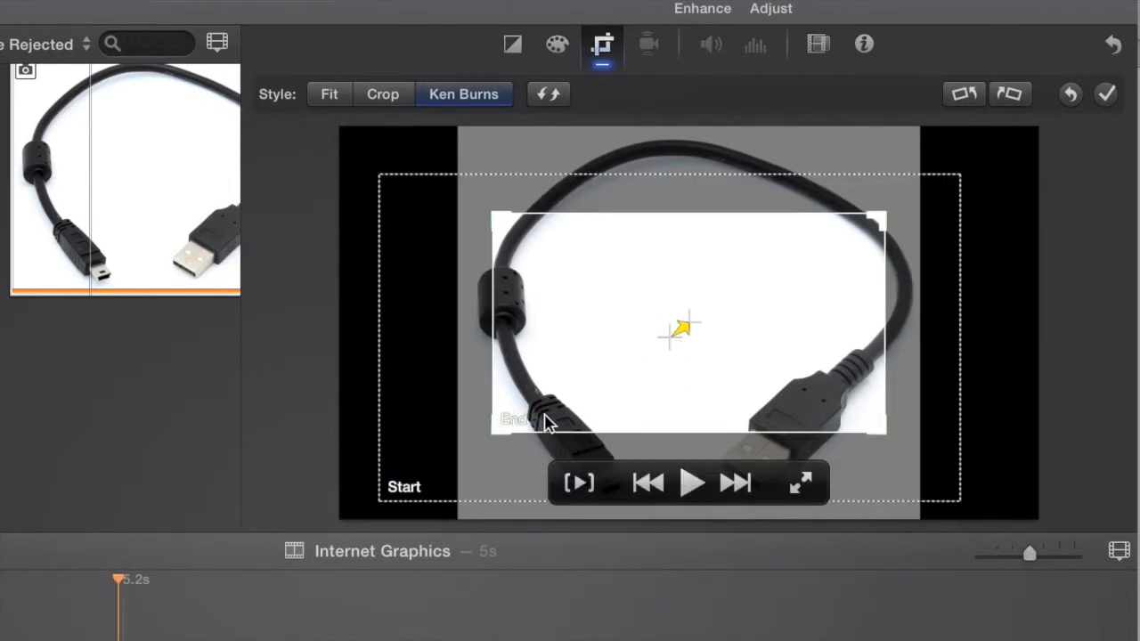
{"action": "left_click_drag", "start_coordinate": [493, 434], "coordinate": [453, 457]}
{"action": "left_click_drag", "start_coordinate": [650, 354], "coordinate": [696, 336]}
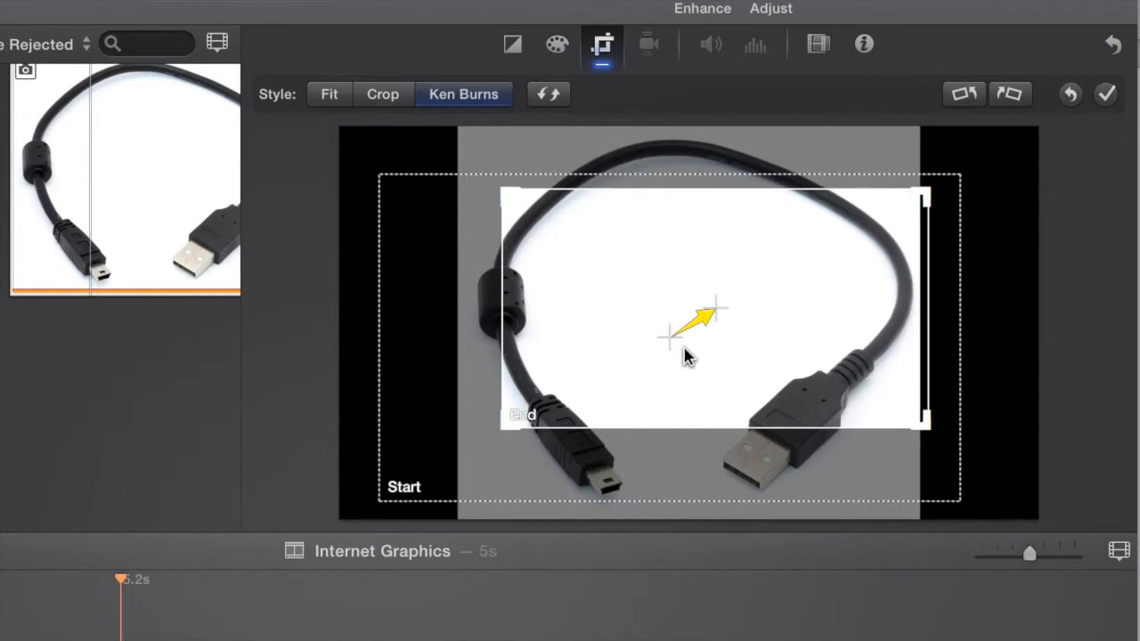
{"action": "key", "text": "space"}
{"action": "mouse_move", "coordinate": [558, 294]}
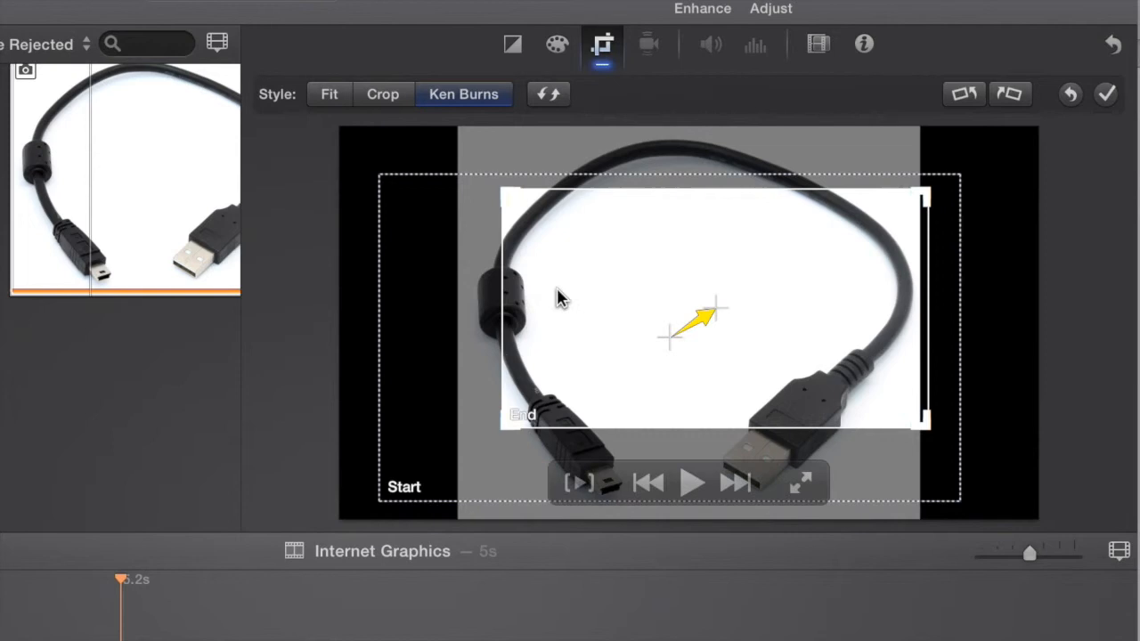
- Enlarge the Ken Burns Start frame until it covers the whole picture, including the black side bars
{"action": "left_click", "coordinate": [400, 504]}
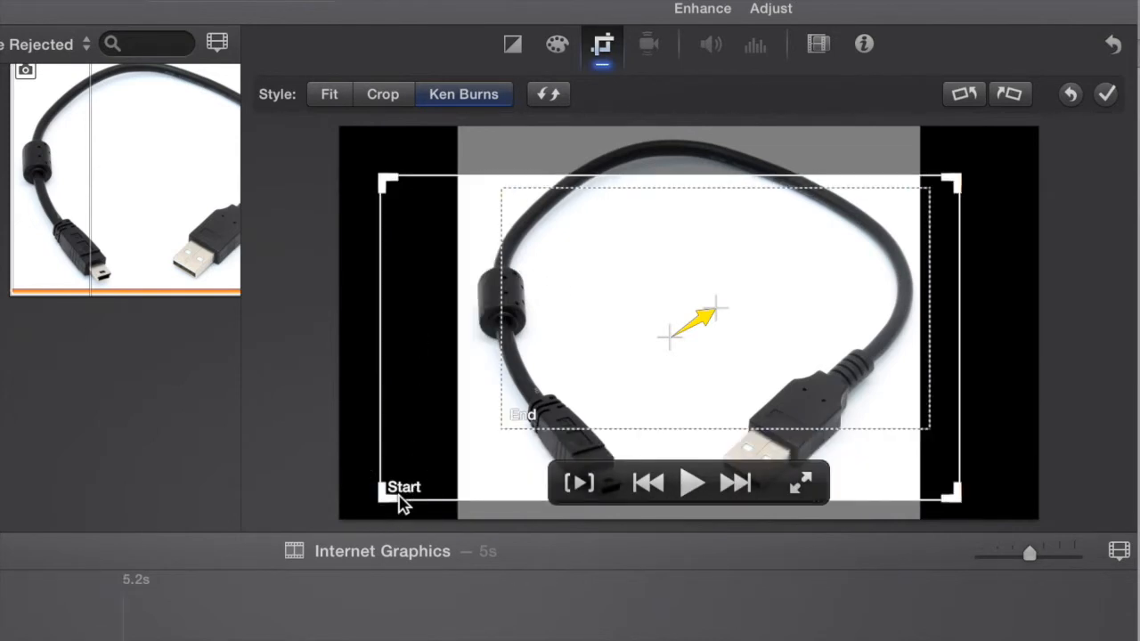
{"action": "left_click_drag", "start_coordinate": [381, 499], "coordinate": [300, 529]}
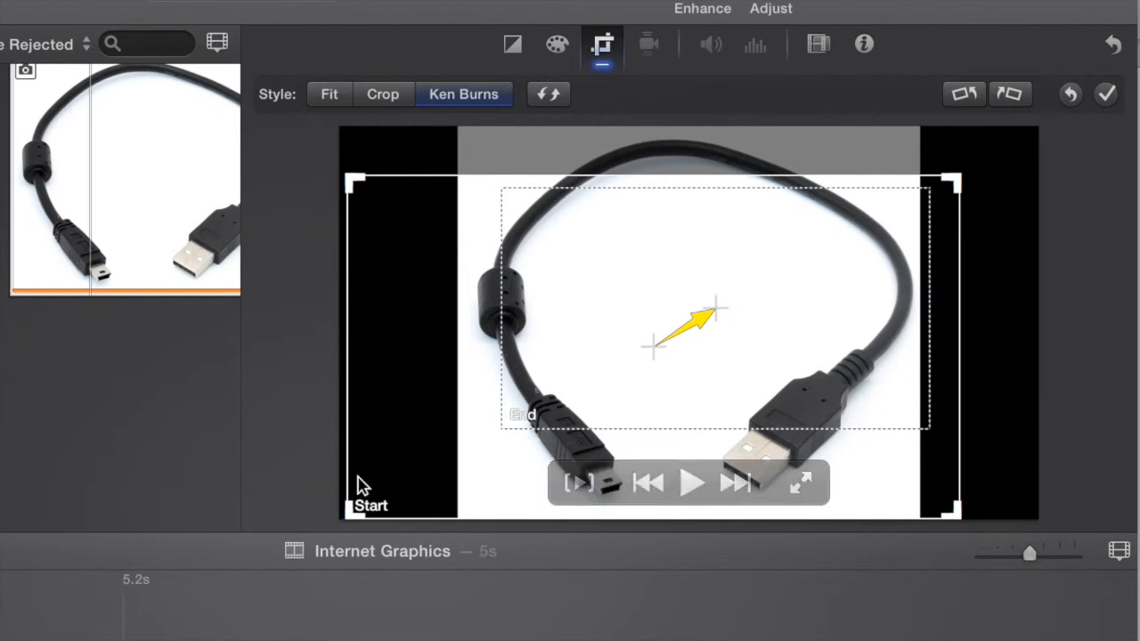
{"action": "left_click_drag", "start_coordinate": [354, 189], "coordinate": [359, 133]}
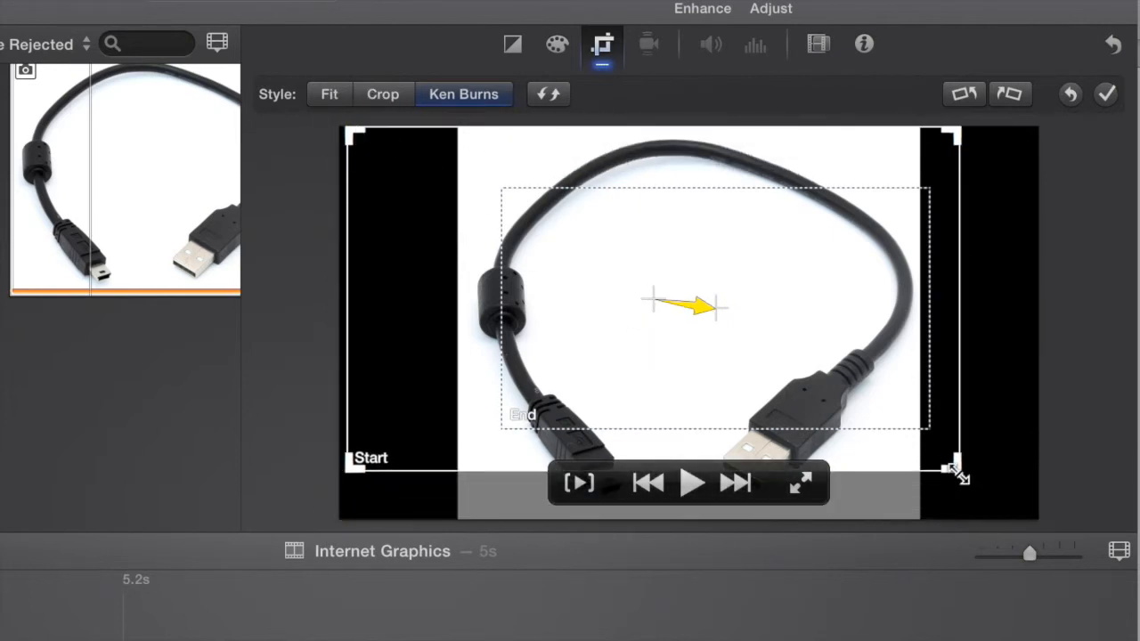
{"action": "left_click_drag", "start_coordinate": [957, 472], "coordinate": [1064, 545]}
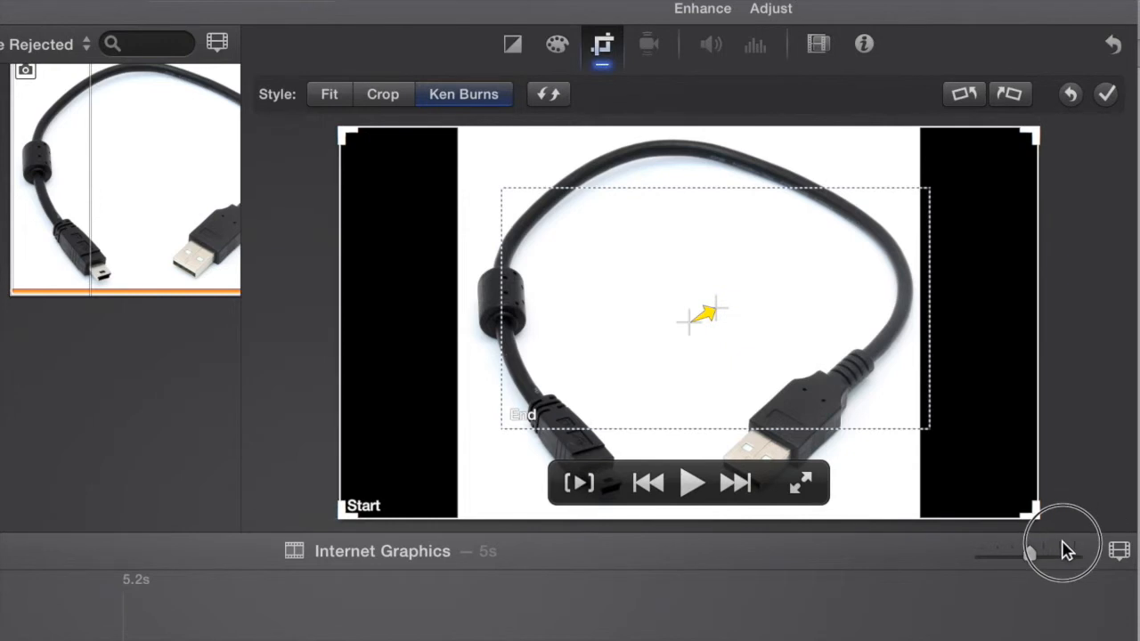
- Enlarge the Ken Burns End frame around both cable plugs, align it with the picture's lower edge, and preview the motion
{"action": "left_click", "coordinate": [743, 306]}
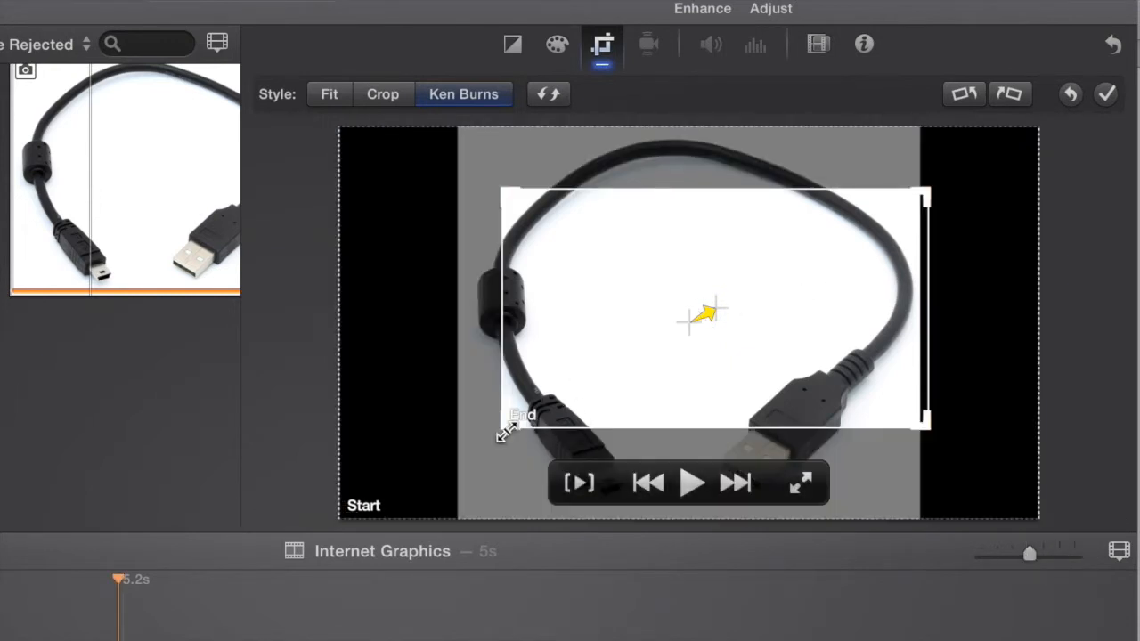
{"action": "left_click_drag", "start_coordinate": [502, 432], "coordinate": [447, 517]}
{"action": "left_click_drag", "start_coordinate": [609, 361], "coordinate": [565, 315]}
{"action": "left_click_drag", "start_coordinate": [880, 411], "coordinate": [968, 499]}
{"action": "left_click_drag", "start_coordinate": [853, 336], "coordinate": [854, 381]}
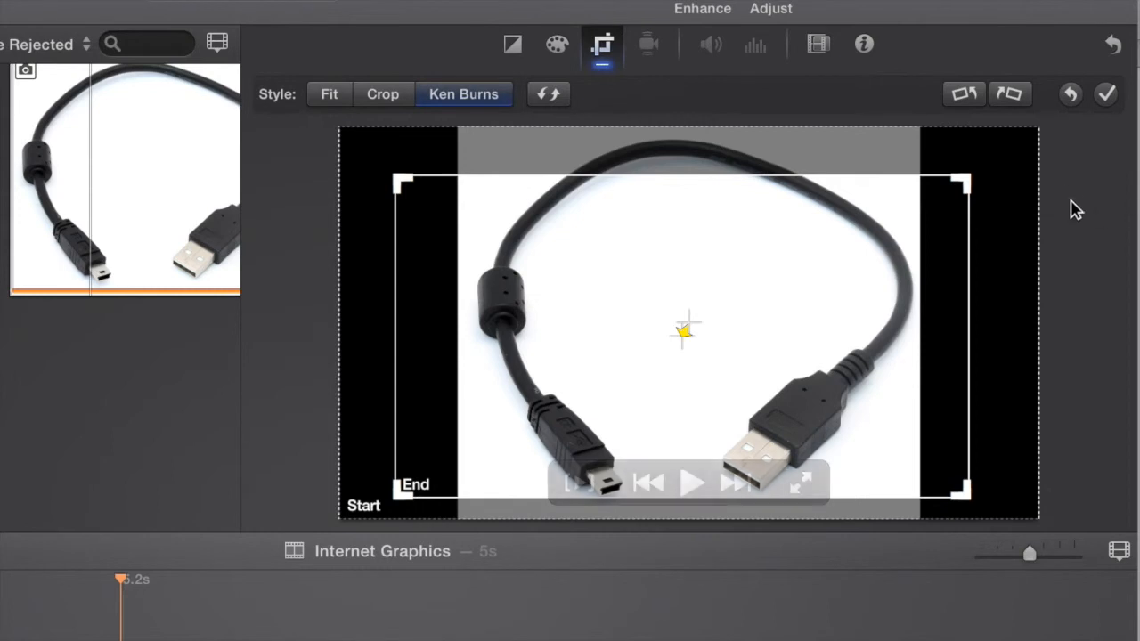
{"action": "left_click_drag", "start_coordinate": [768, 283], "coordinate": [771, 310]}
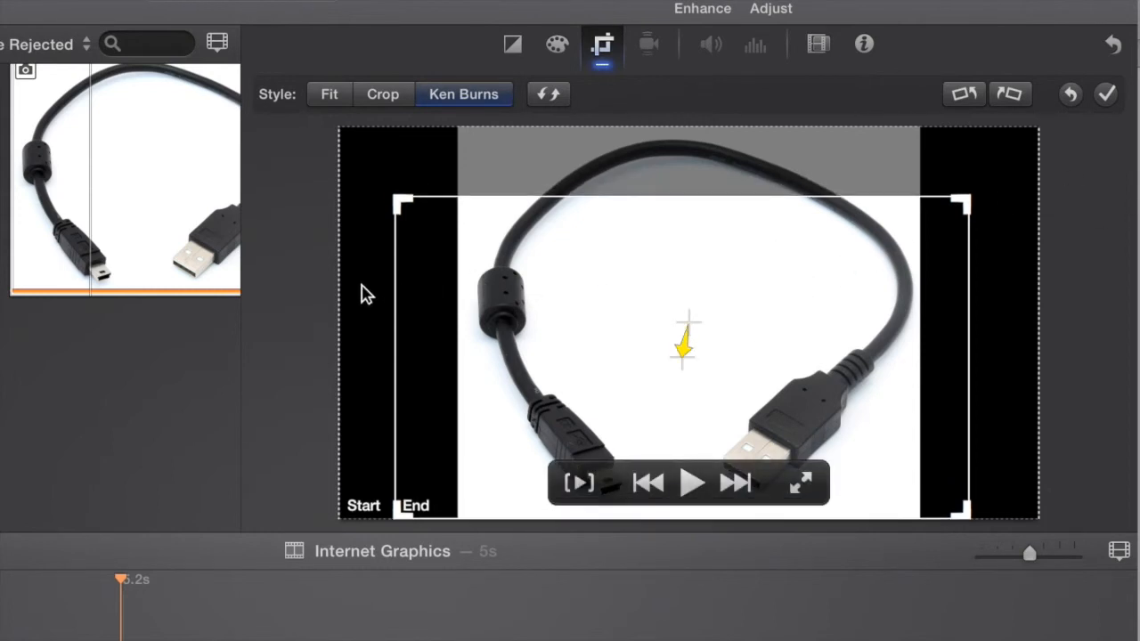
{"action": "key", "text": "space"}
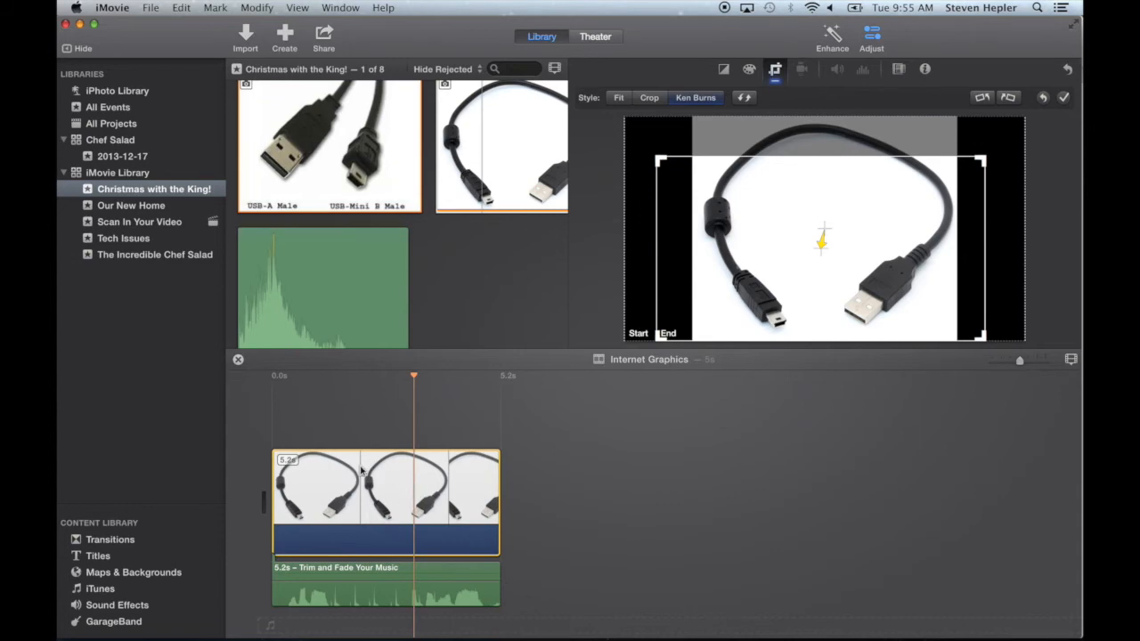
- Reopen the cable image's cropping adjustments and switch the style through Fit and Crop back to Ken Burns
{"action": "left_click", "coordinate": [873, 37]}
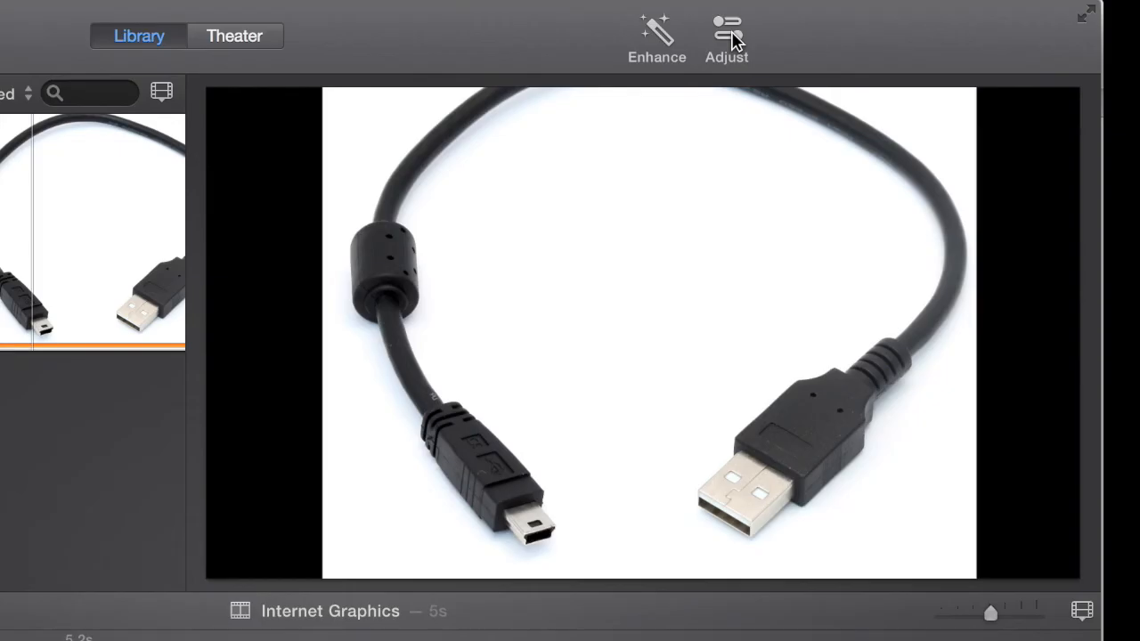
{"action": "left_click", "coordinate": [874, 37]}
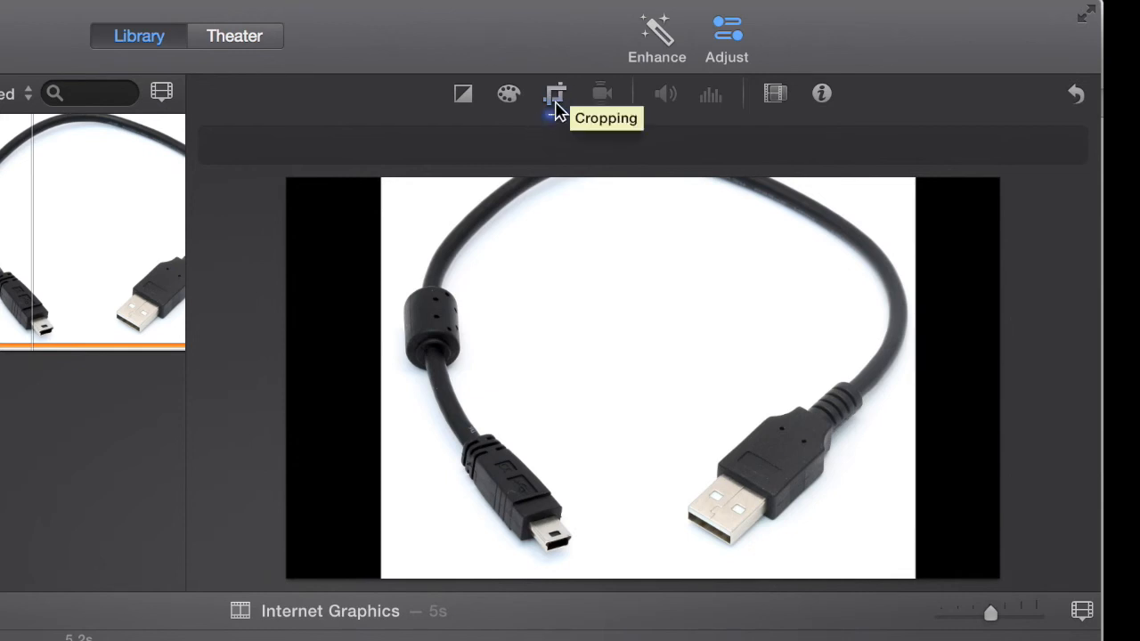
{"action": "left_click", "coordinate": [556, 100]}
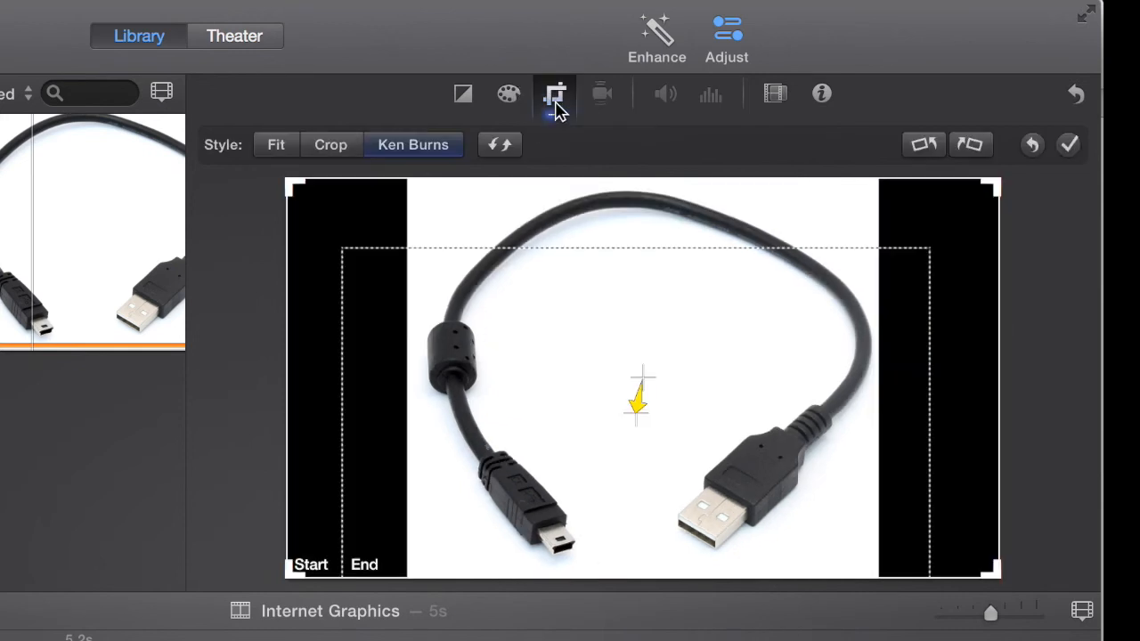
{"action": "left_click", "coordinate": [278, 151]}
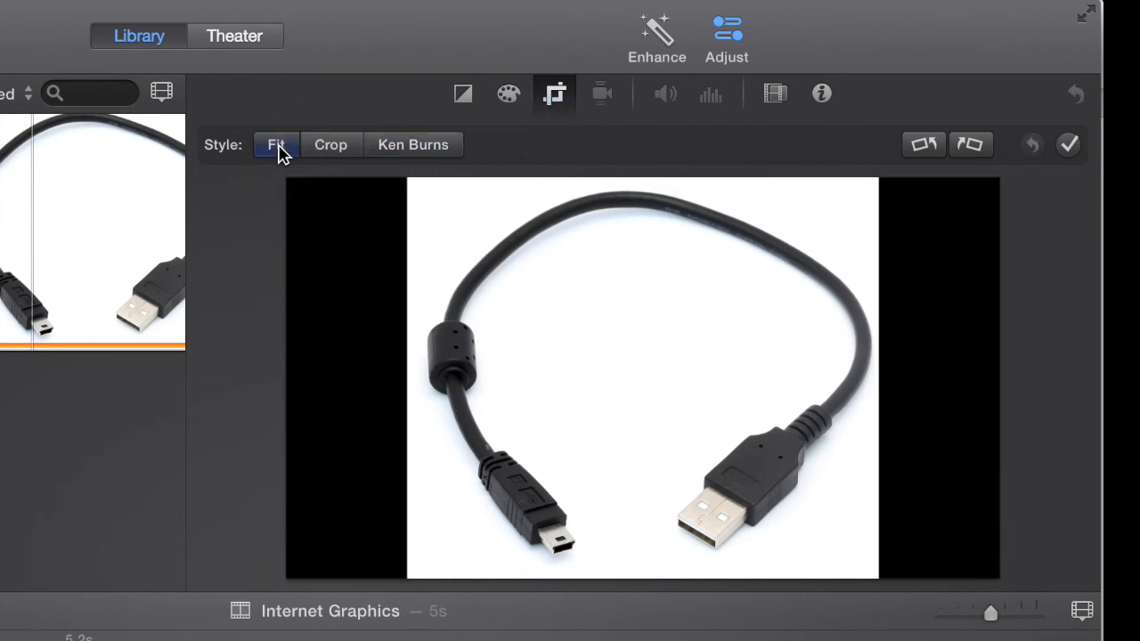
{"action": "left_click", "coordinate": [328, 156]}
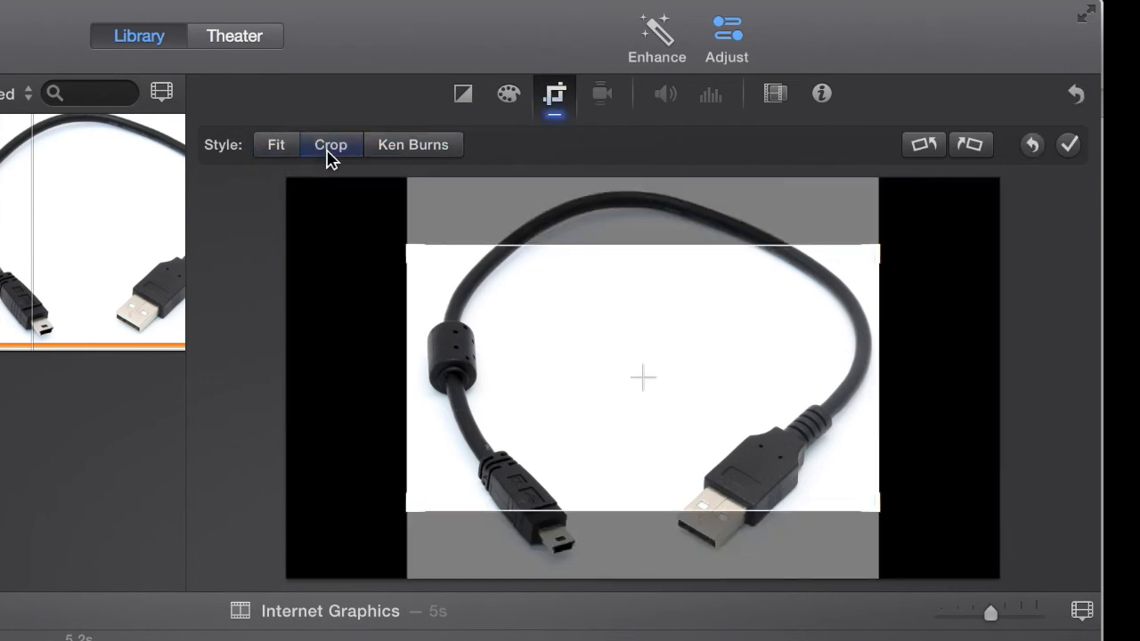
{"action": "left_click", "coordinate": [407, 157]}
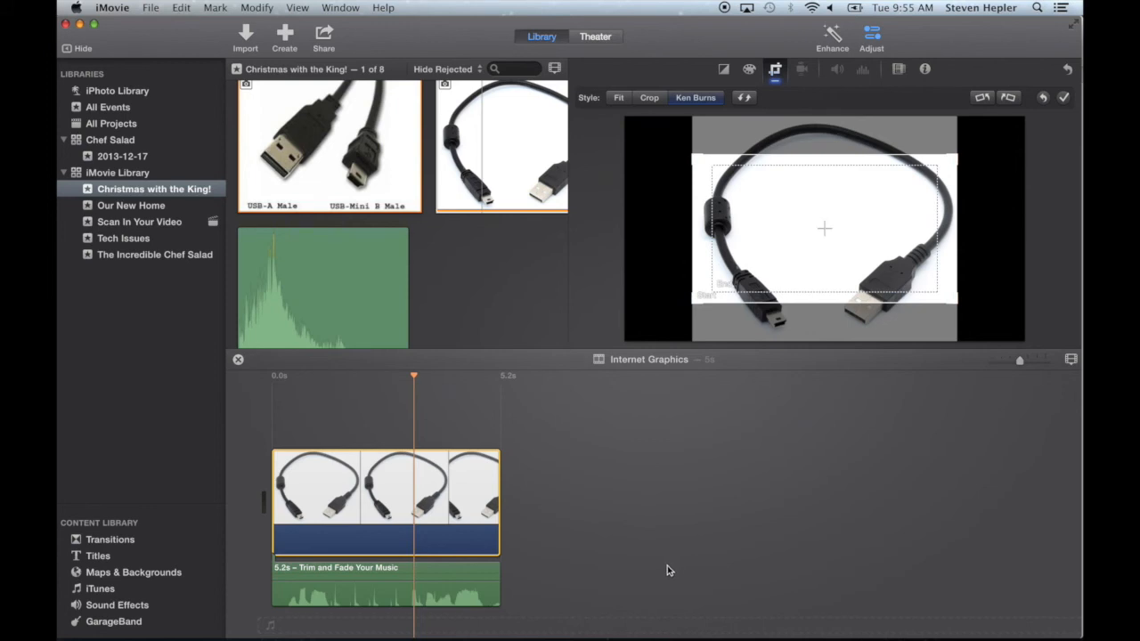
{"action": "mouse_move", "coordinate": [364, 581]}
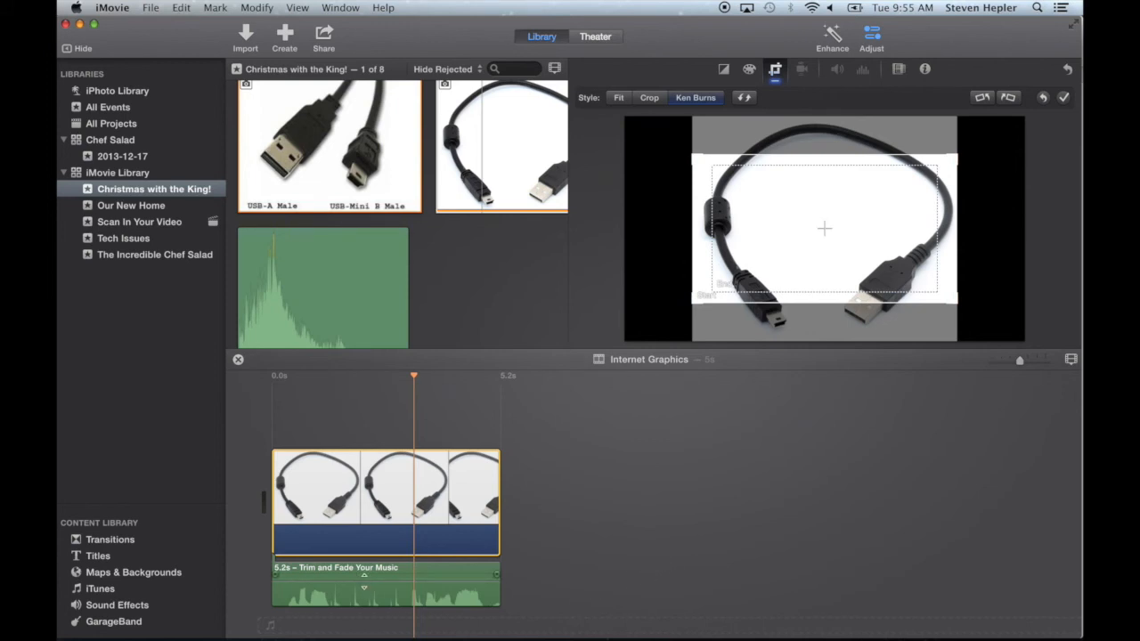